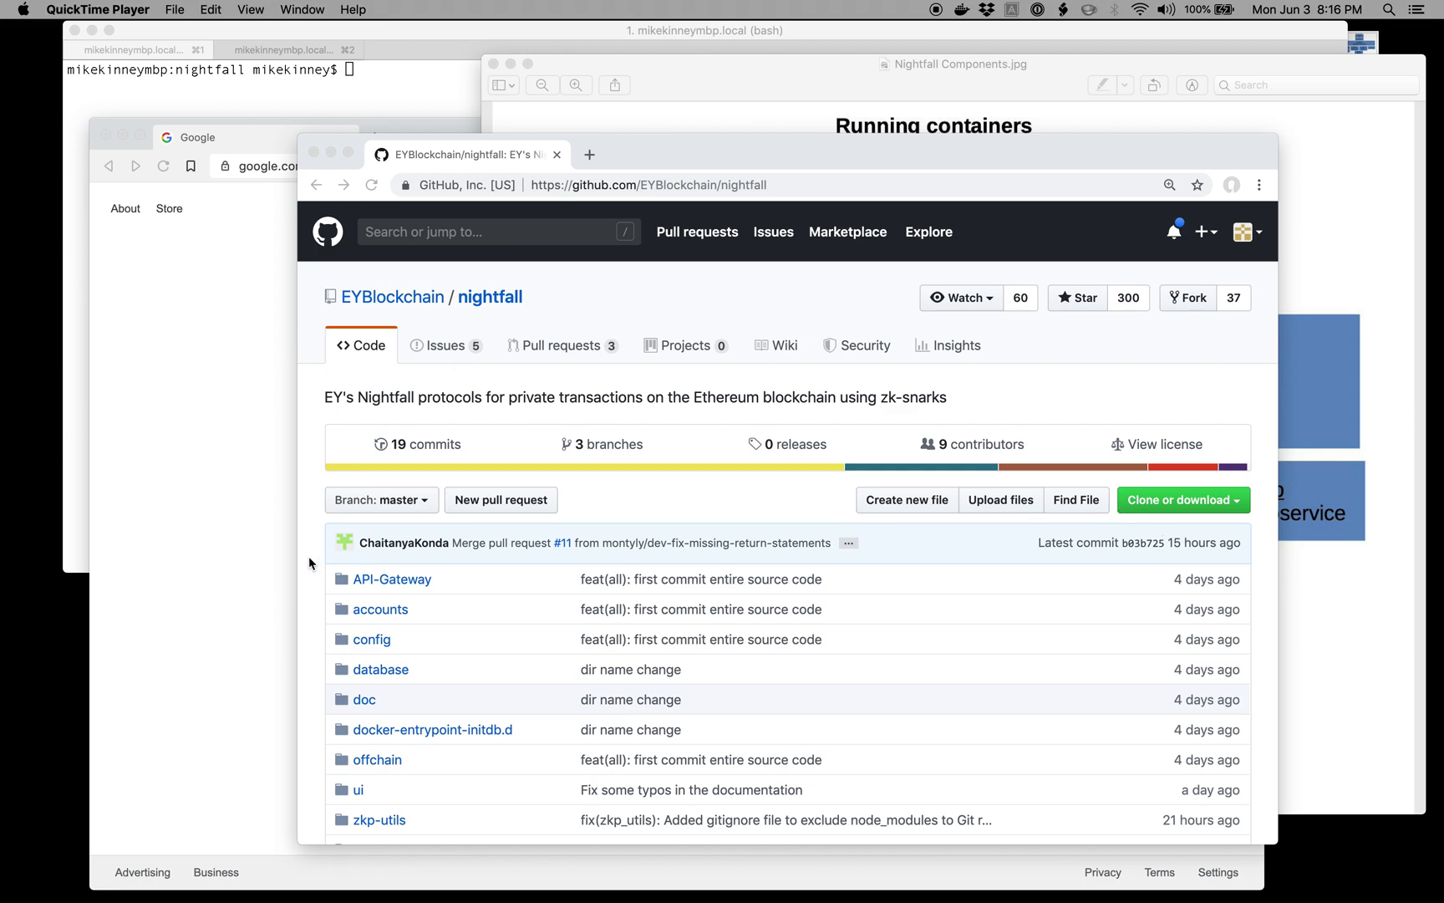
# Read the Nightfall README from the prerequisites and server setup through the installation and Starting Nightfall instructions
pyautogui.scroll(-15, 308, 556)
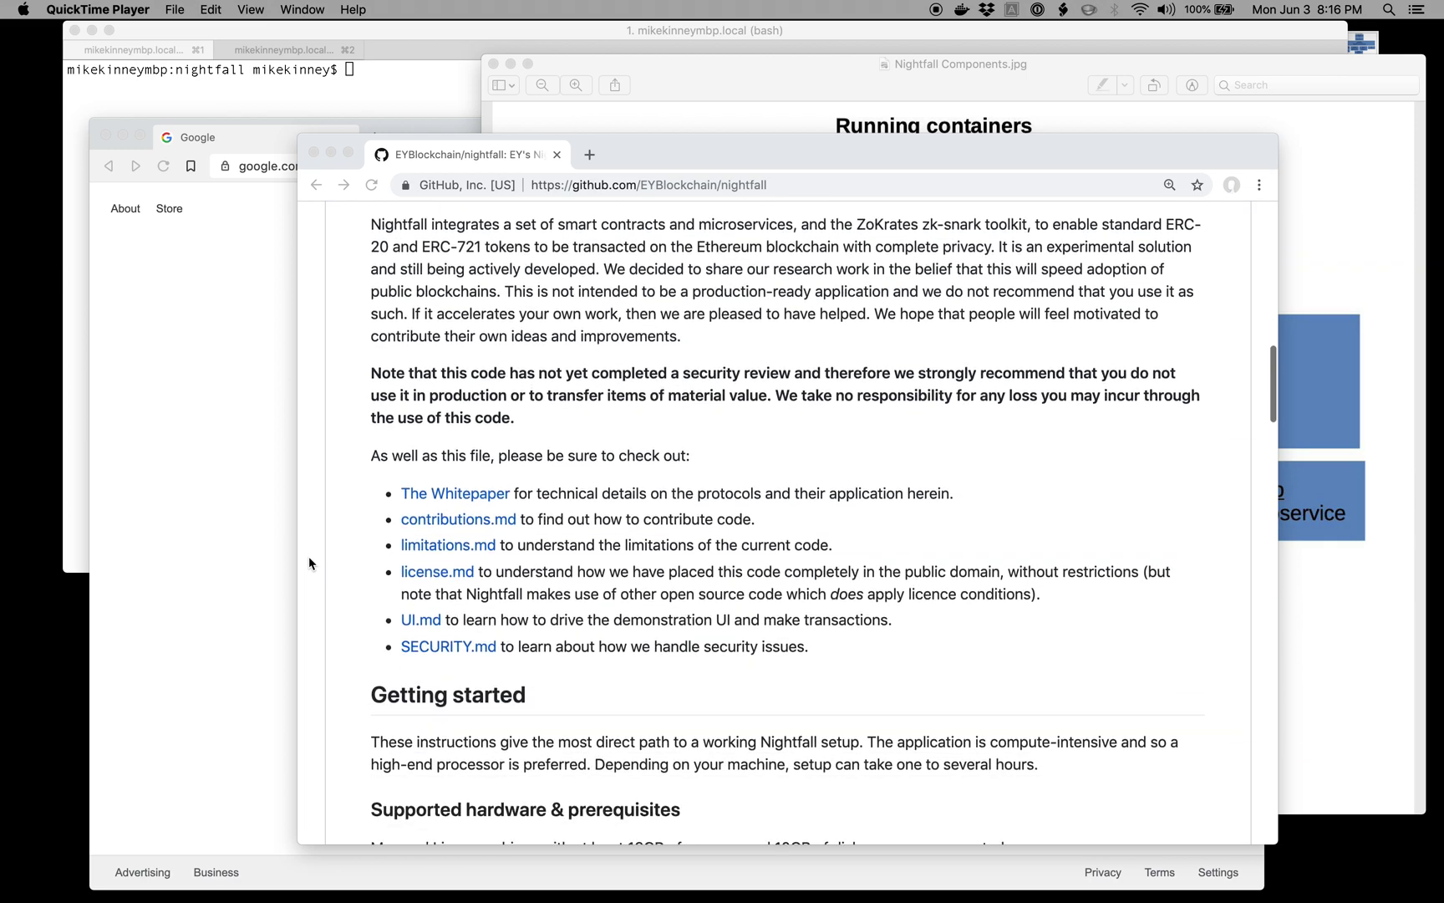
pyautogui.scroll(-6, 308, 564)
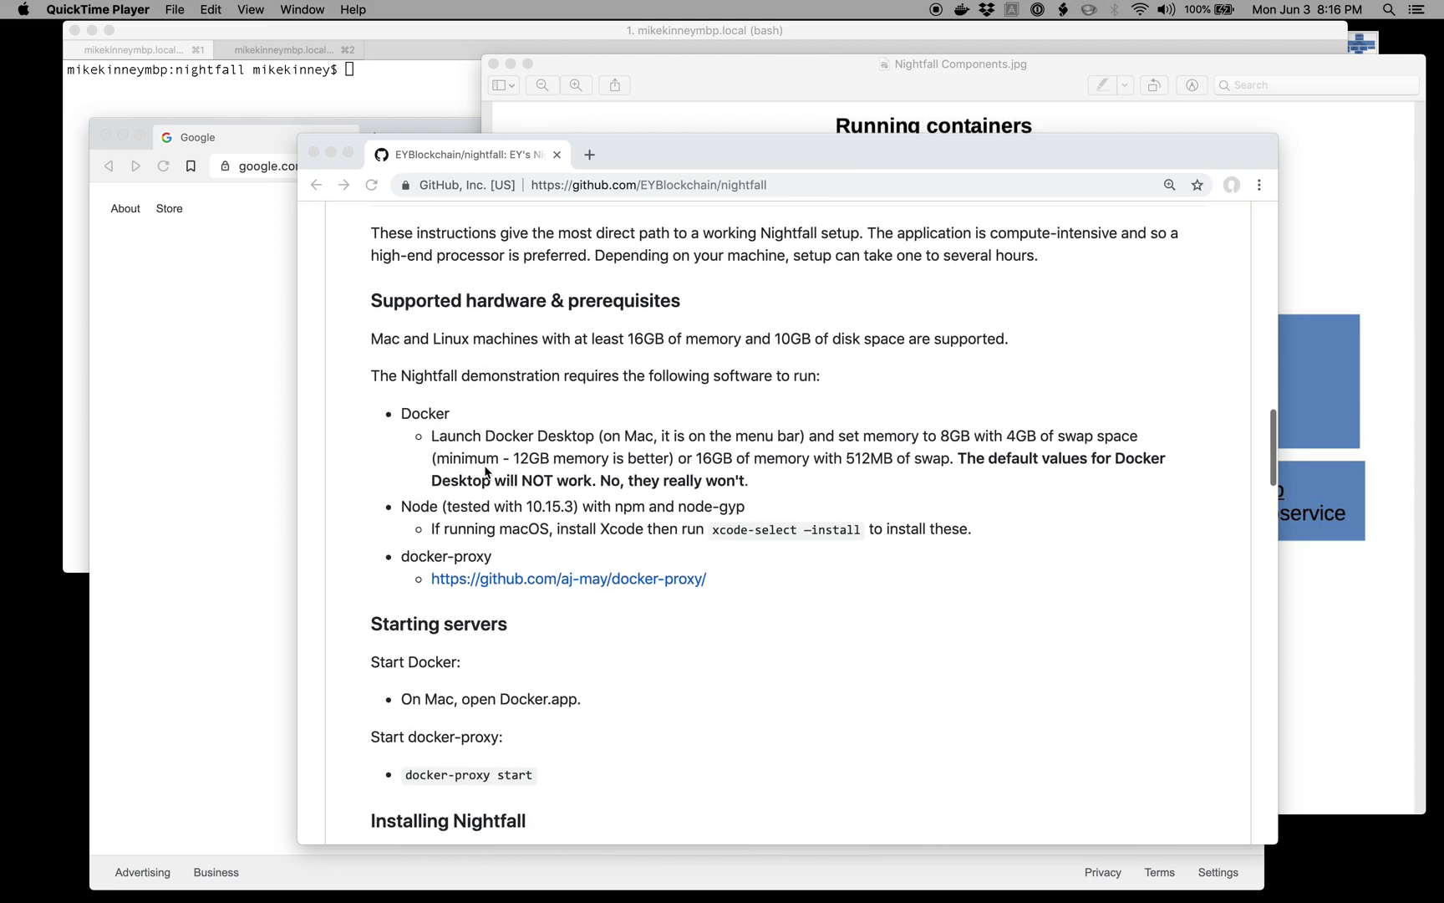
pyautogui.scroll(-2, 486, 472)
pyautogui.scroll(-5, 479, 660)
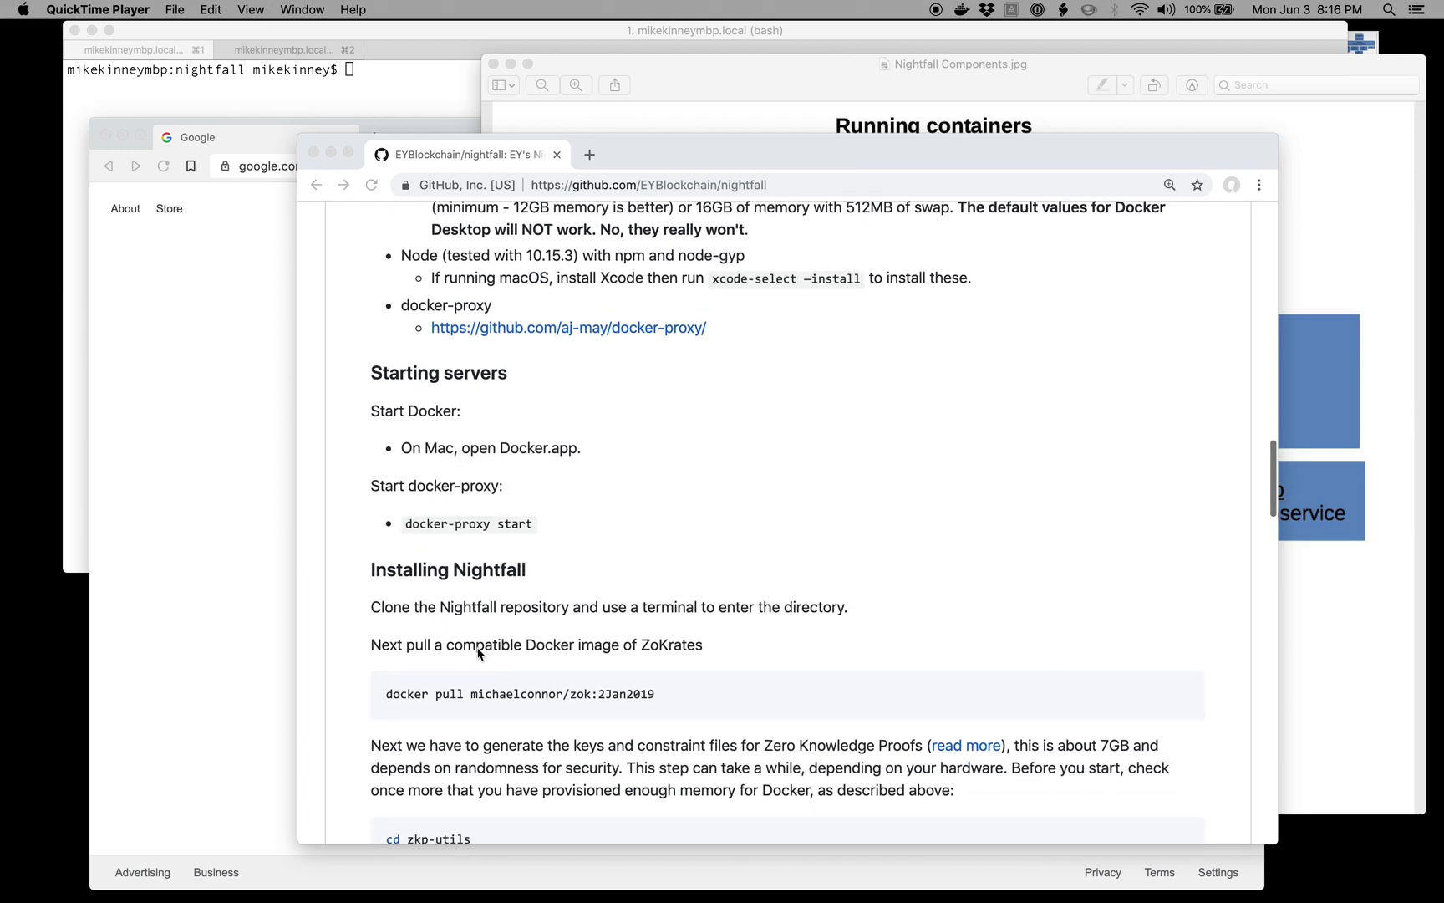
pyautogui.scroll(-2, 552, 535)
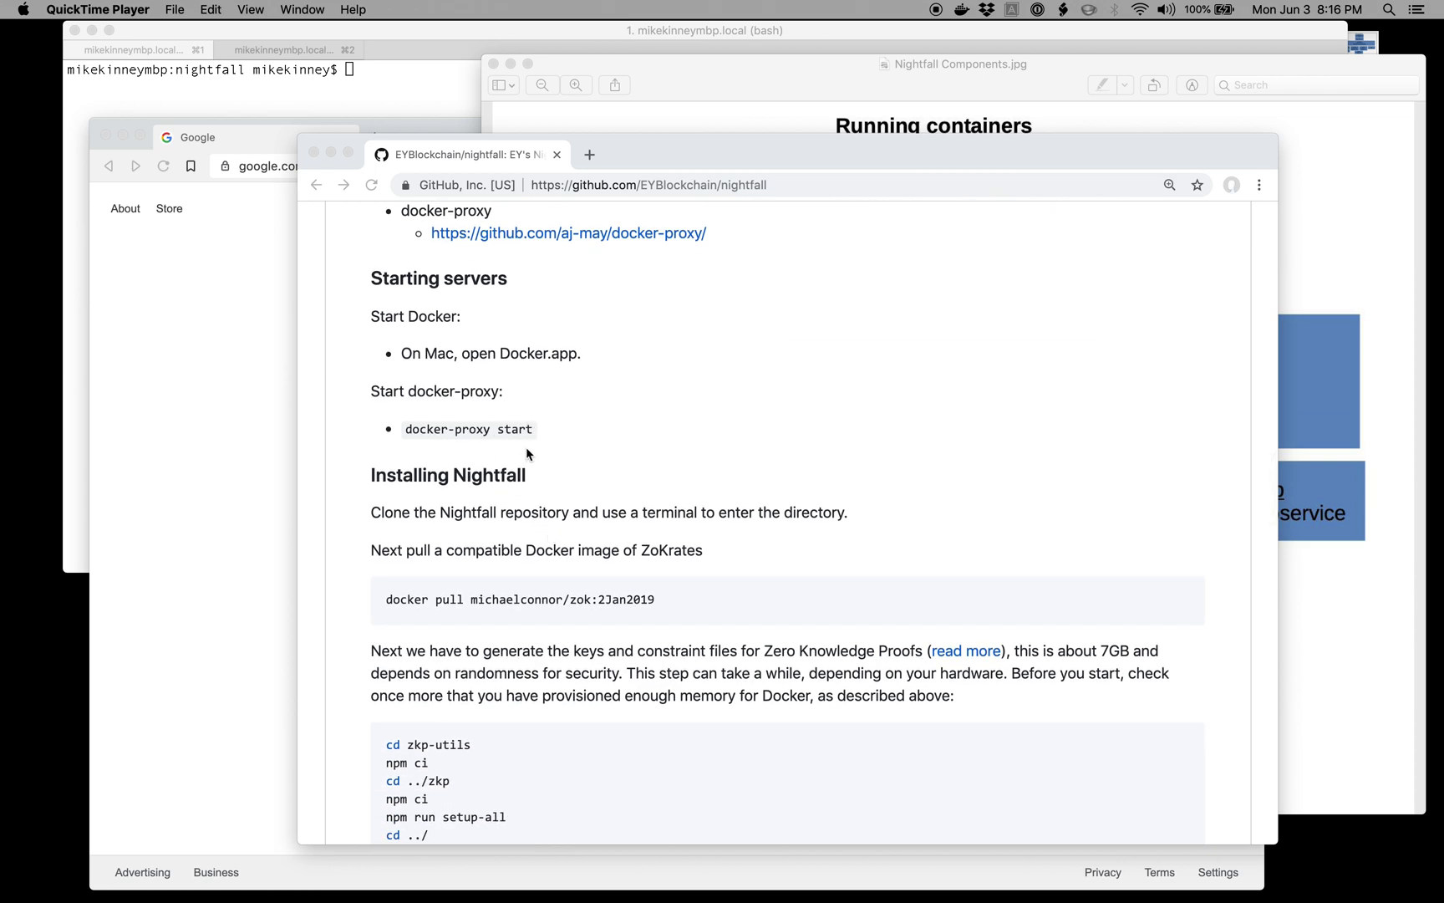
pyautogui.scroll(-1, 527, 452)
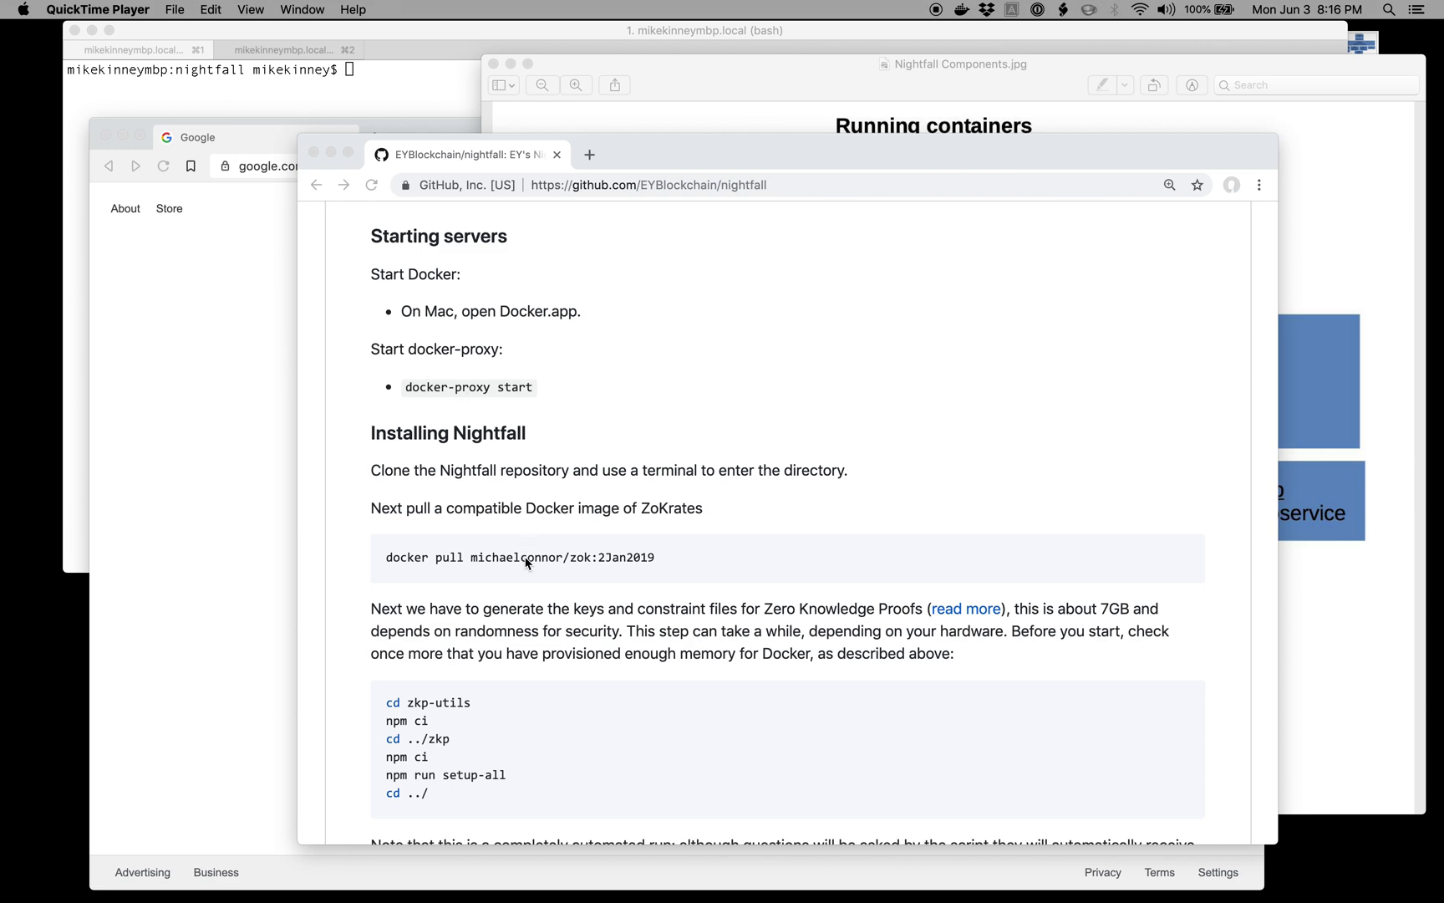
pyautogui.scroll(-3, 796, 528)
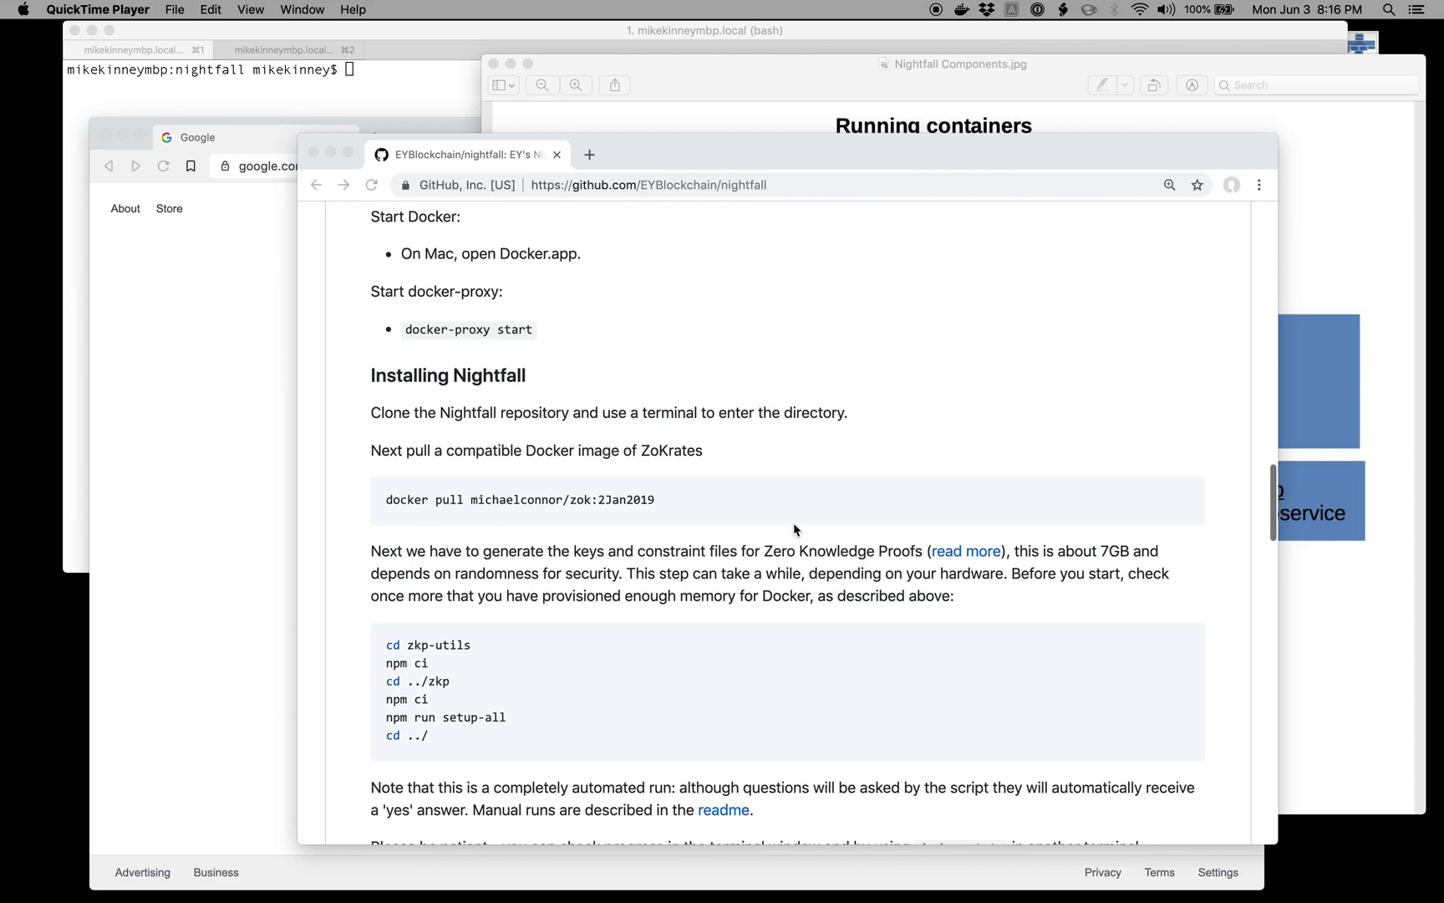
pyautogui.scroll(-9, 501, 534)
pyautogui.scroll(-5, 449, 631)
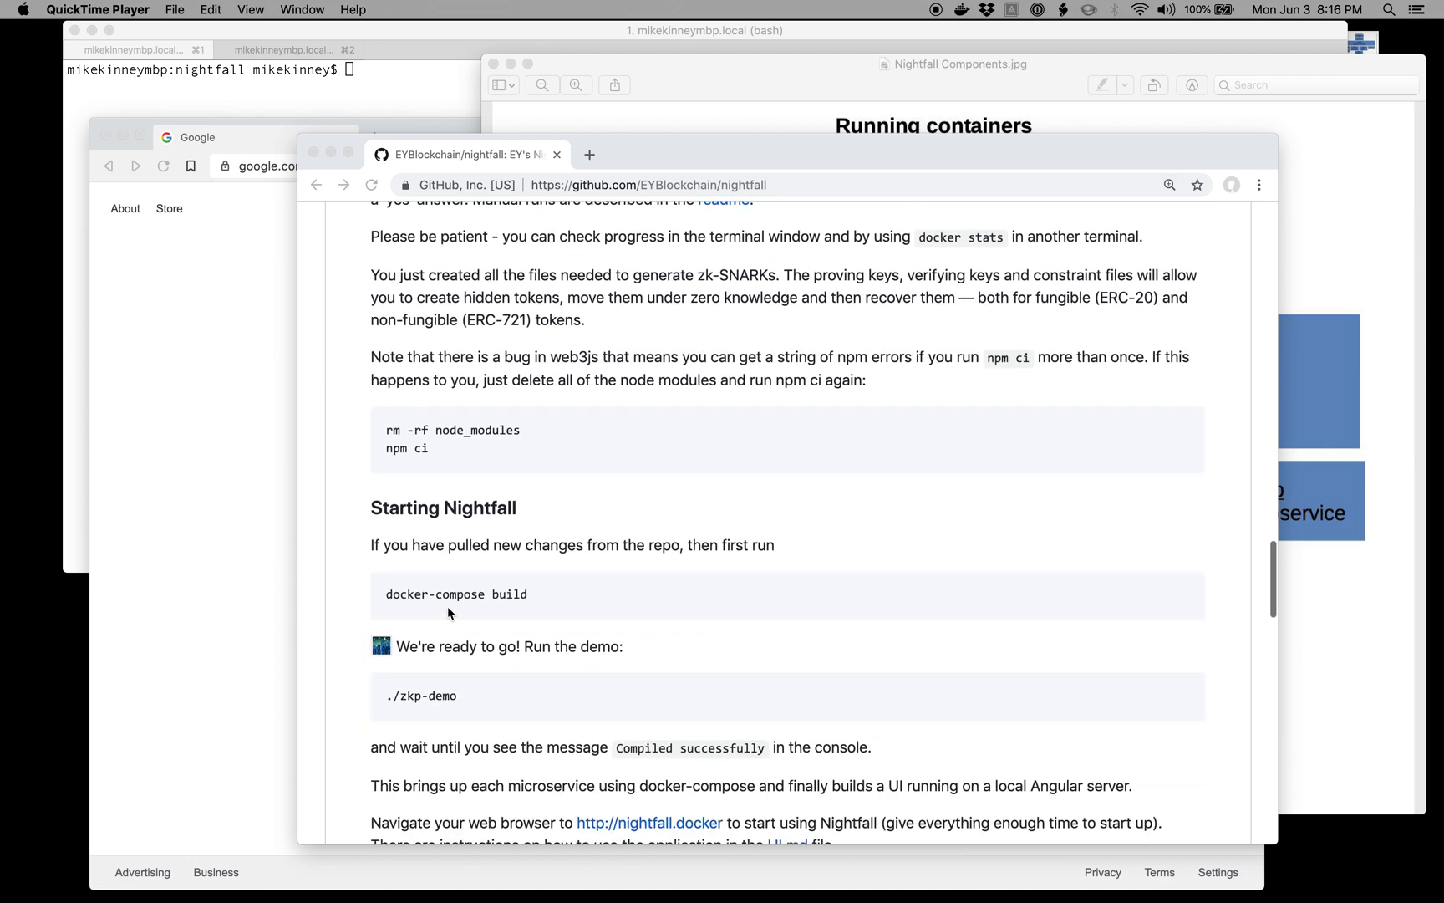
# Copy the ./zkp-demo command from the README's Starting Nightfall section and run it in iTerm2
pyautogui.click(462, 659)
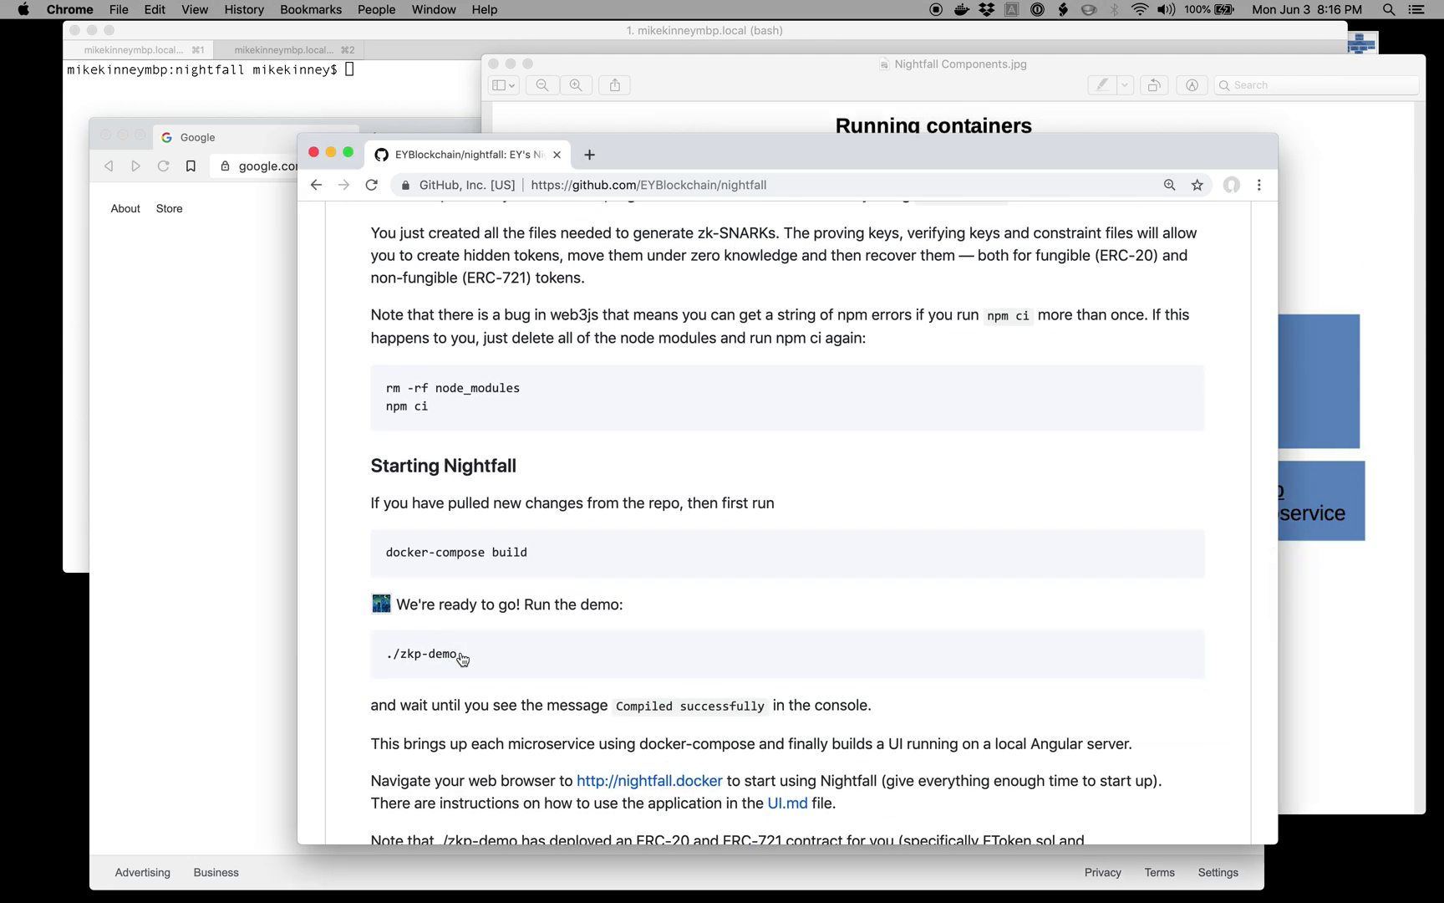
pyautogui.doubleClick(410, 655)
pyautogui.tripleClick(408, 651)
pyautogui.press('super+c')
pyautogui.click(176, 90)
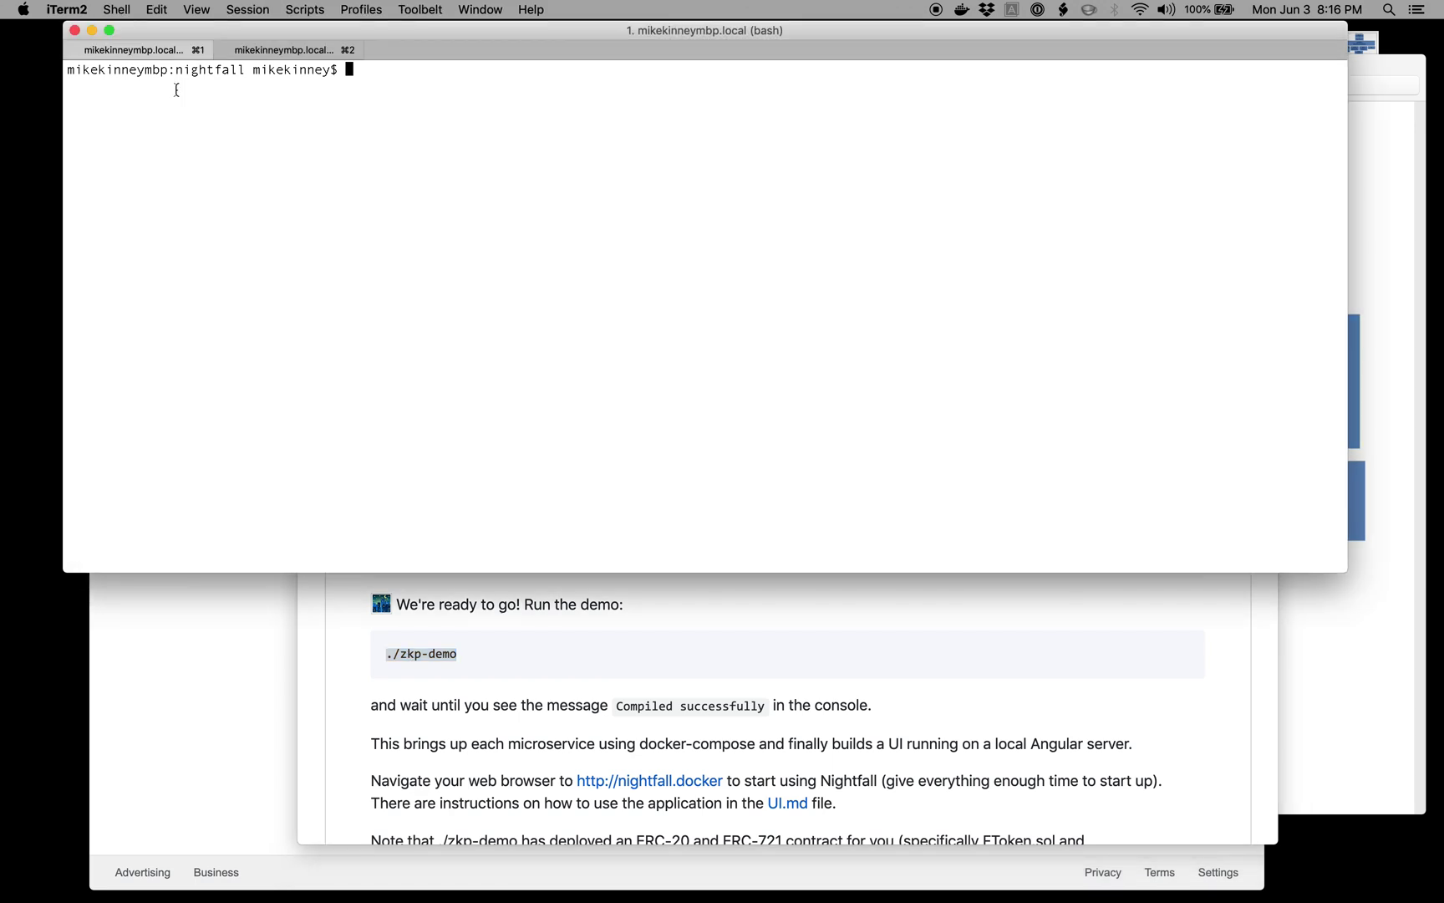
pyautogui.press('super+v')
pyautogui.press('Return')
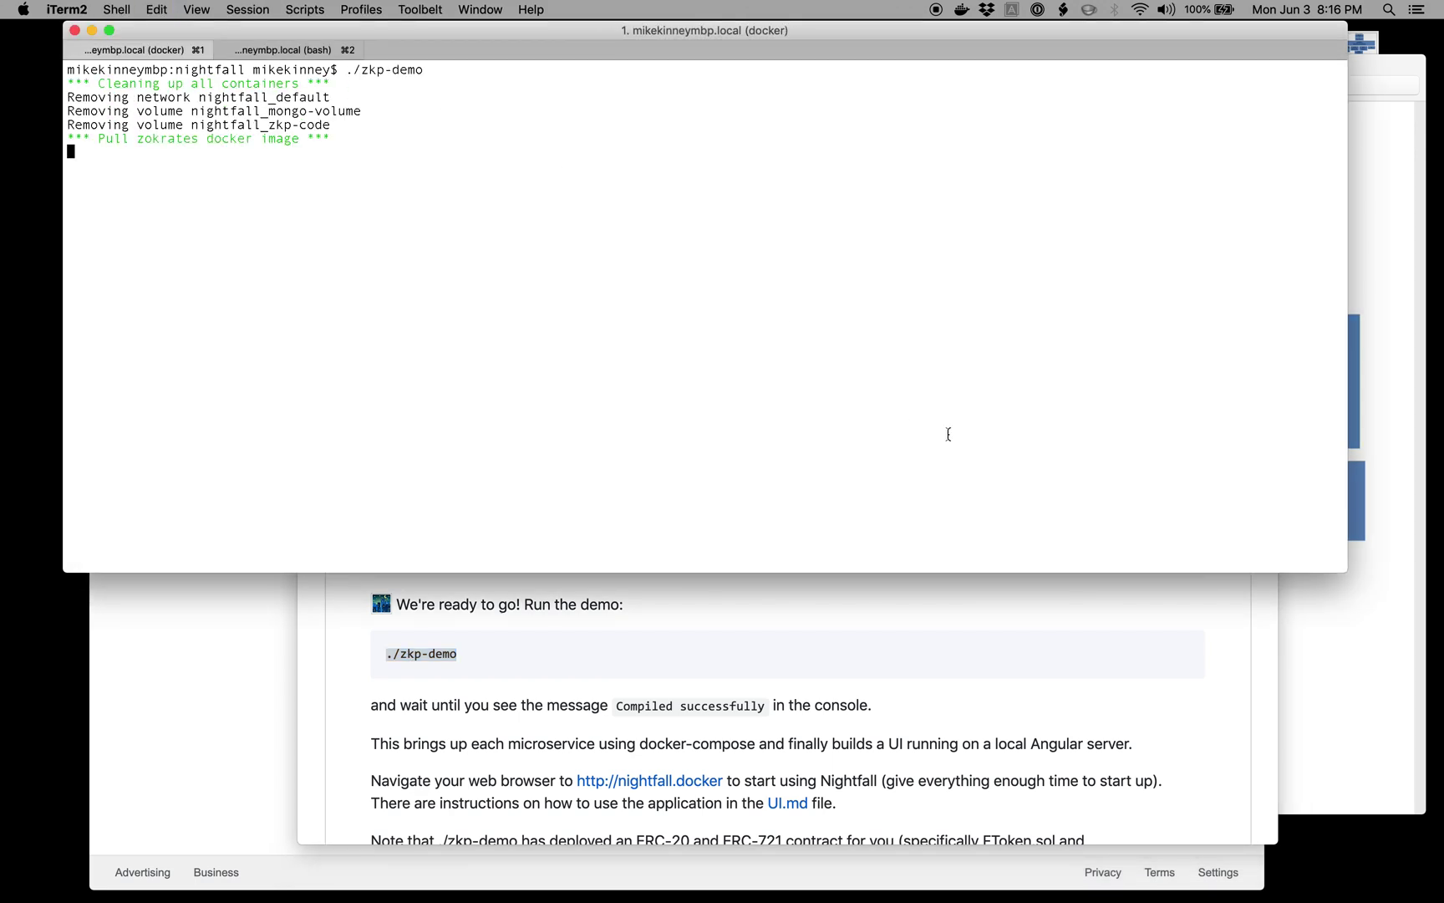
# Review the Nightfall Components diagram in Preview and check the iTerm2 output for the "Compiled successfully" line
pyautogui.click(1380, 641)
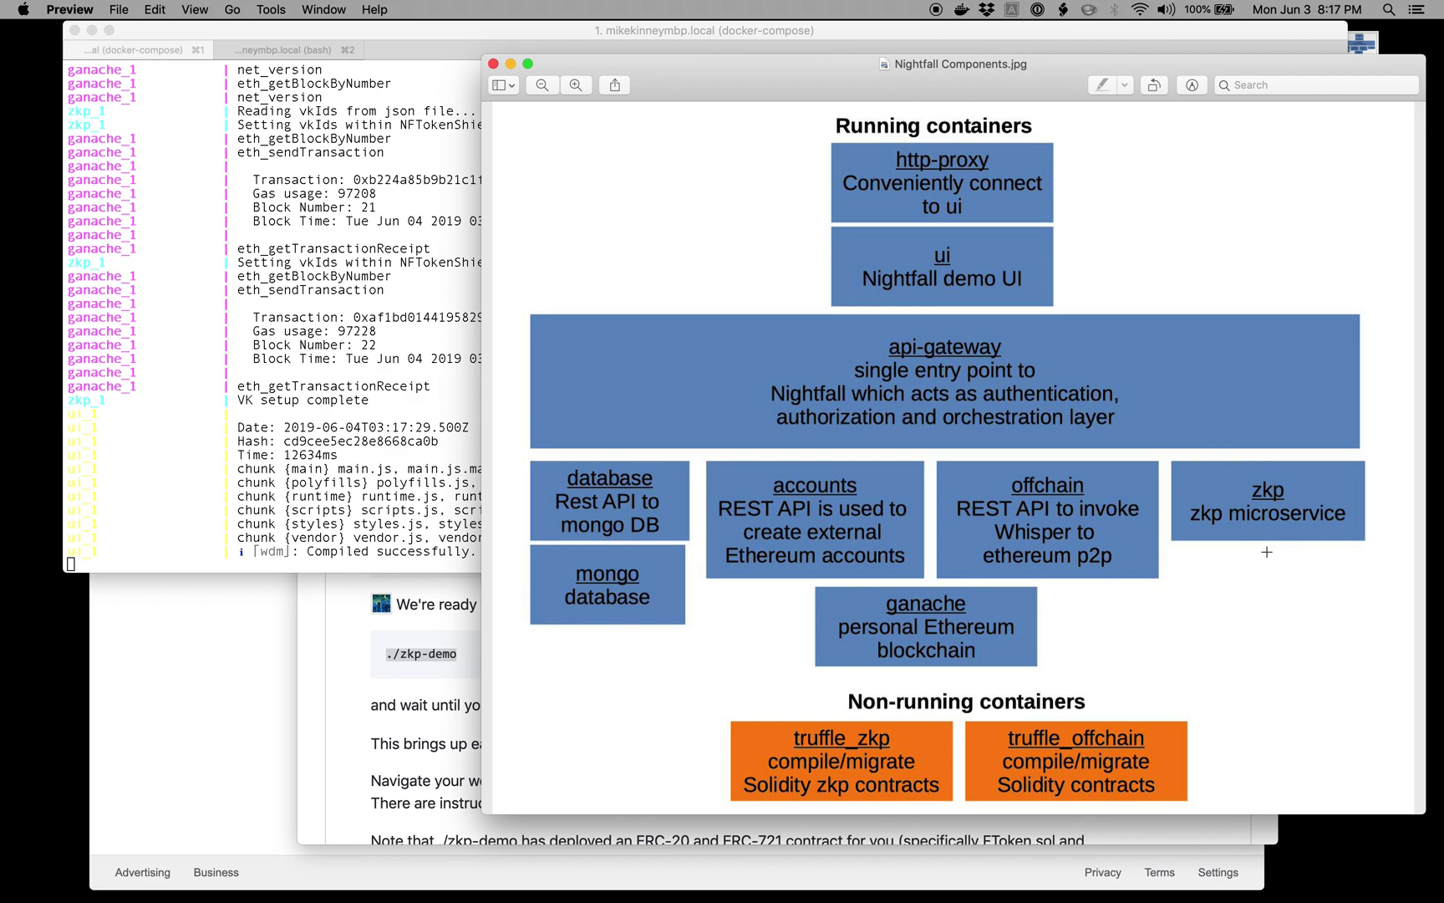
pyautogui.click(365, 482)
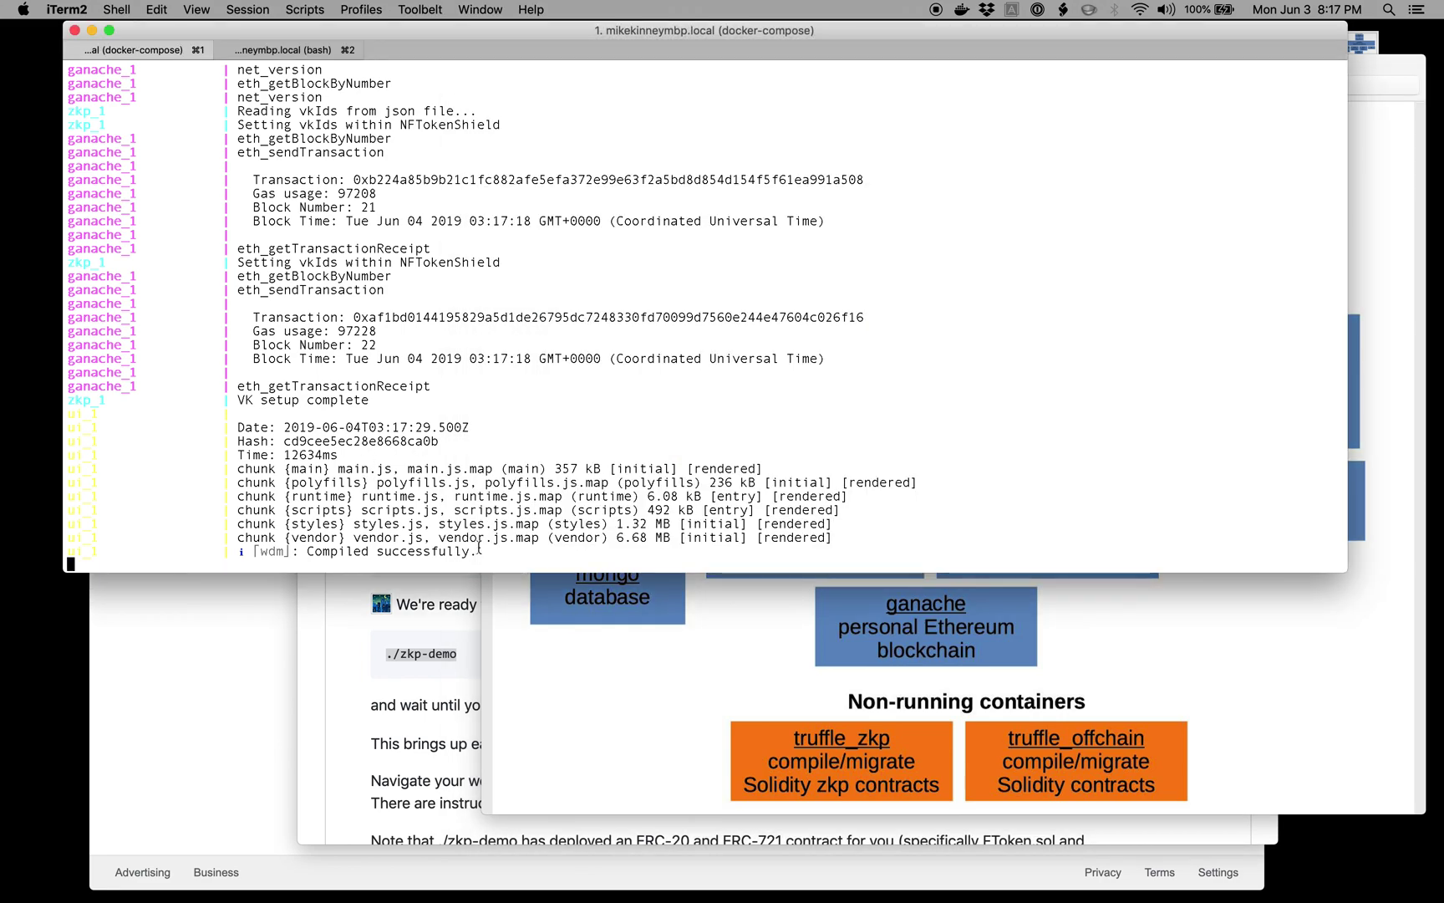
pyautogui.moveTo(478, 552); pyautogui.dragTo(310, 552)
pyautogui.click(380, 499)
pyautogui.click(452, 706)
pyautogui.scroll(-2, 565, 691)
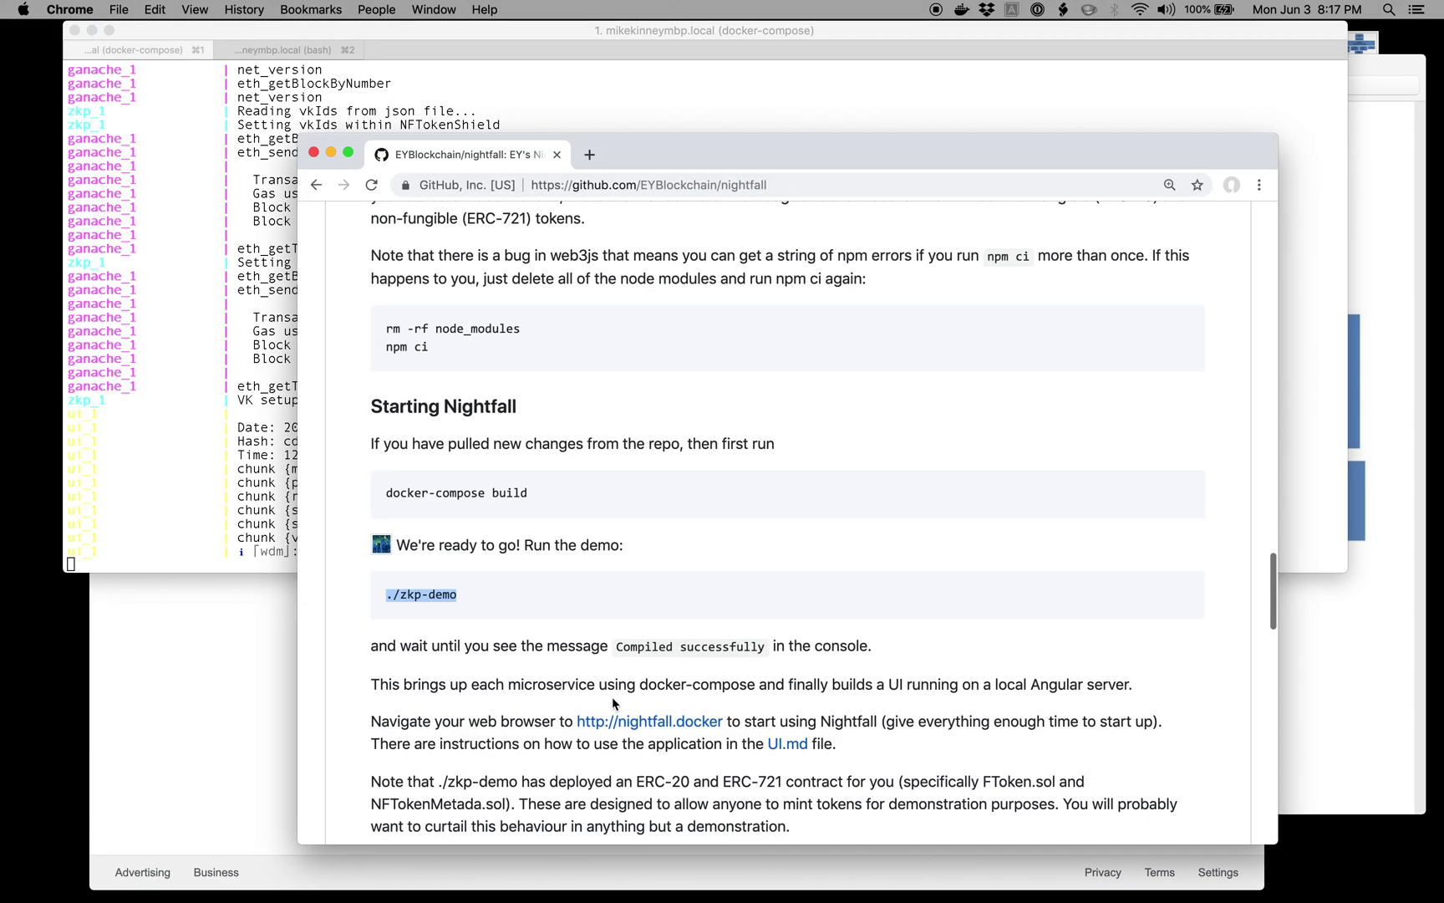
pyautogui.click(638, 721)
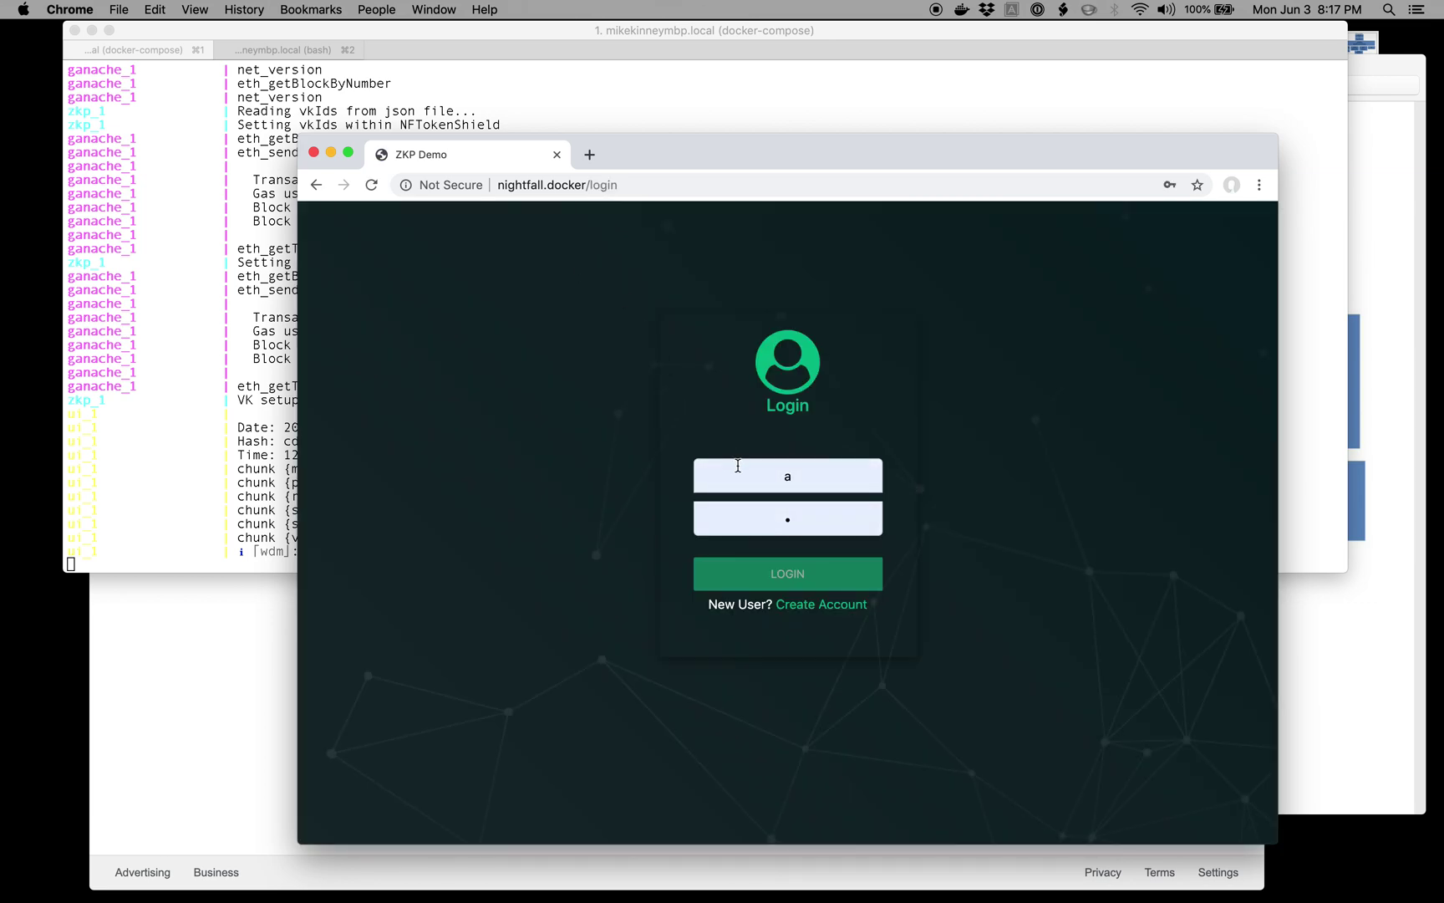
# Create a new account "a", filling in the full name, the username, the pass phrase and its confirmation
pyautogui.click(857, 613)
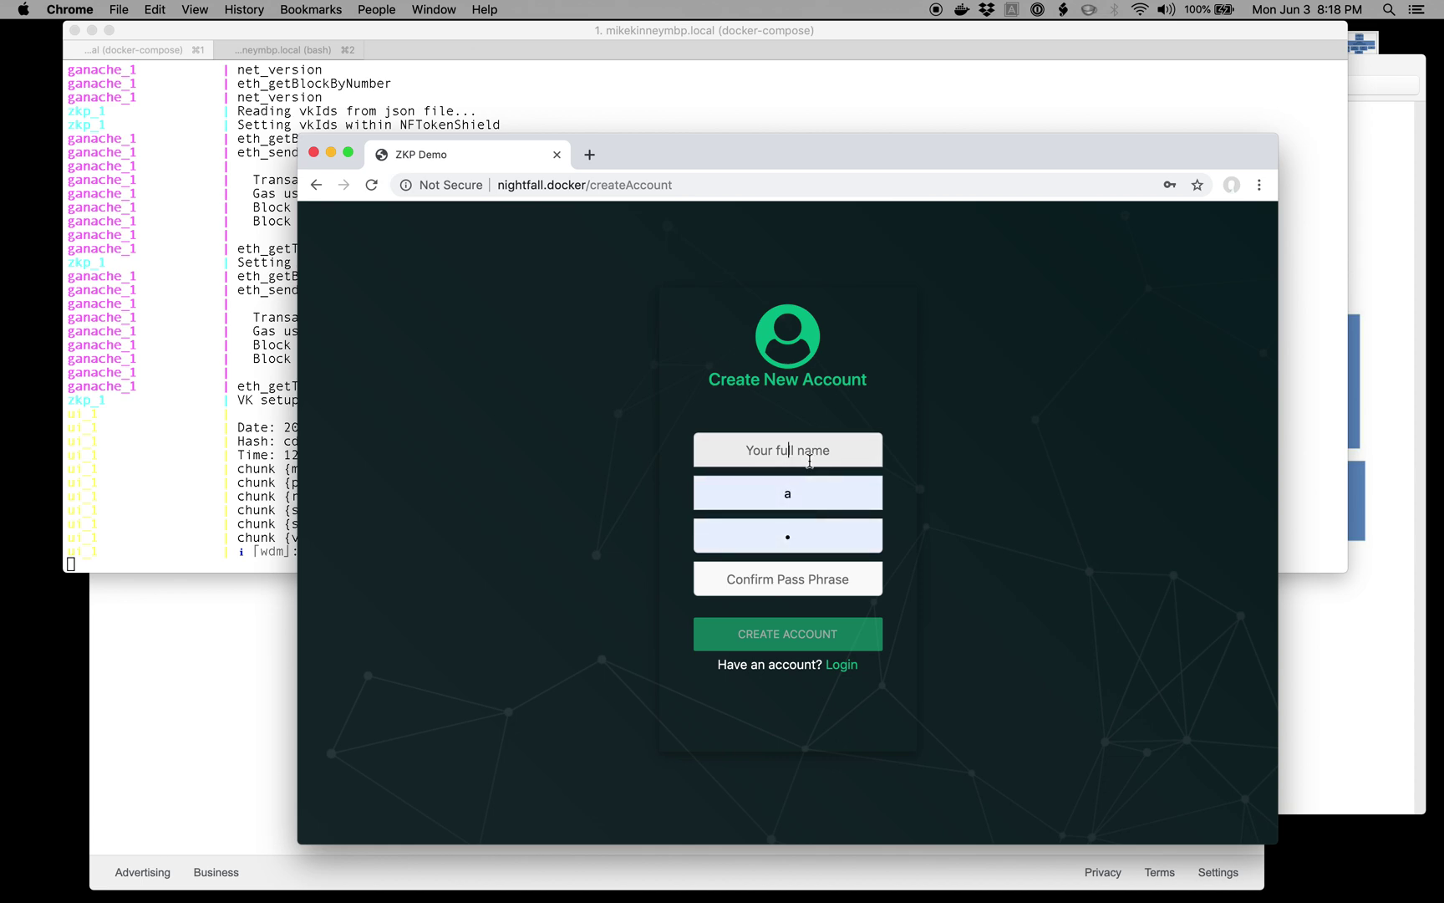
pyautogui.click(832, 497)
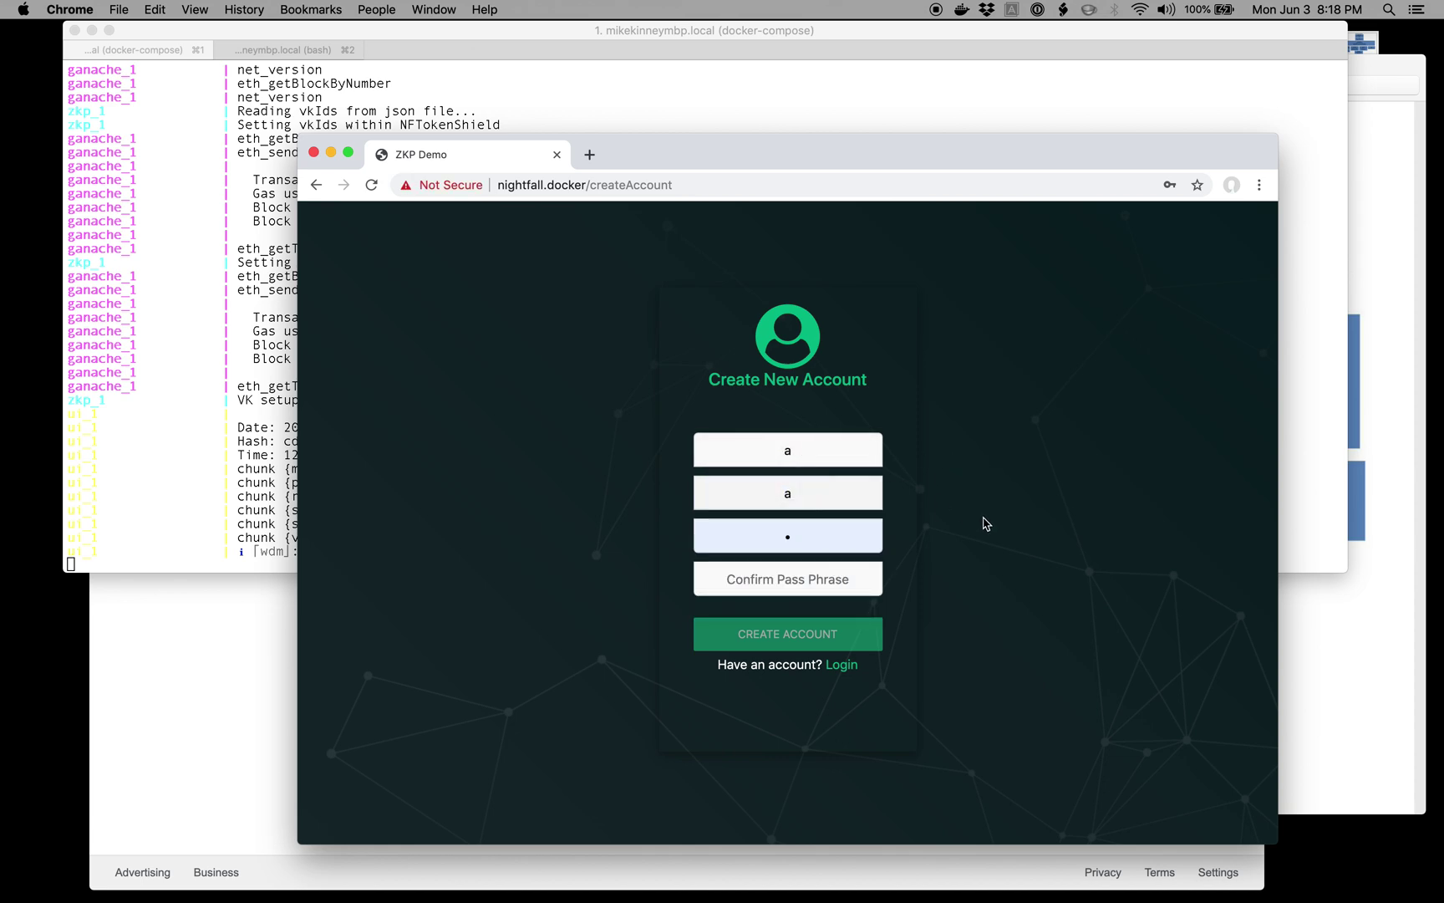
pyautogui.click(838, 544)
pyautogui.click(853, 578)
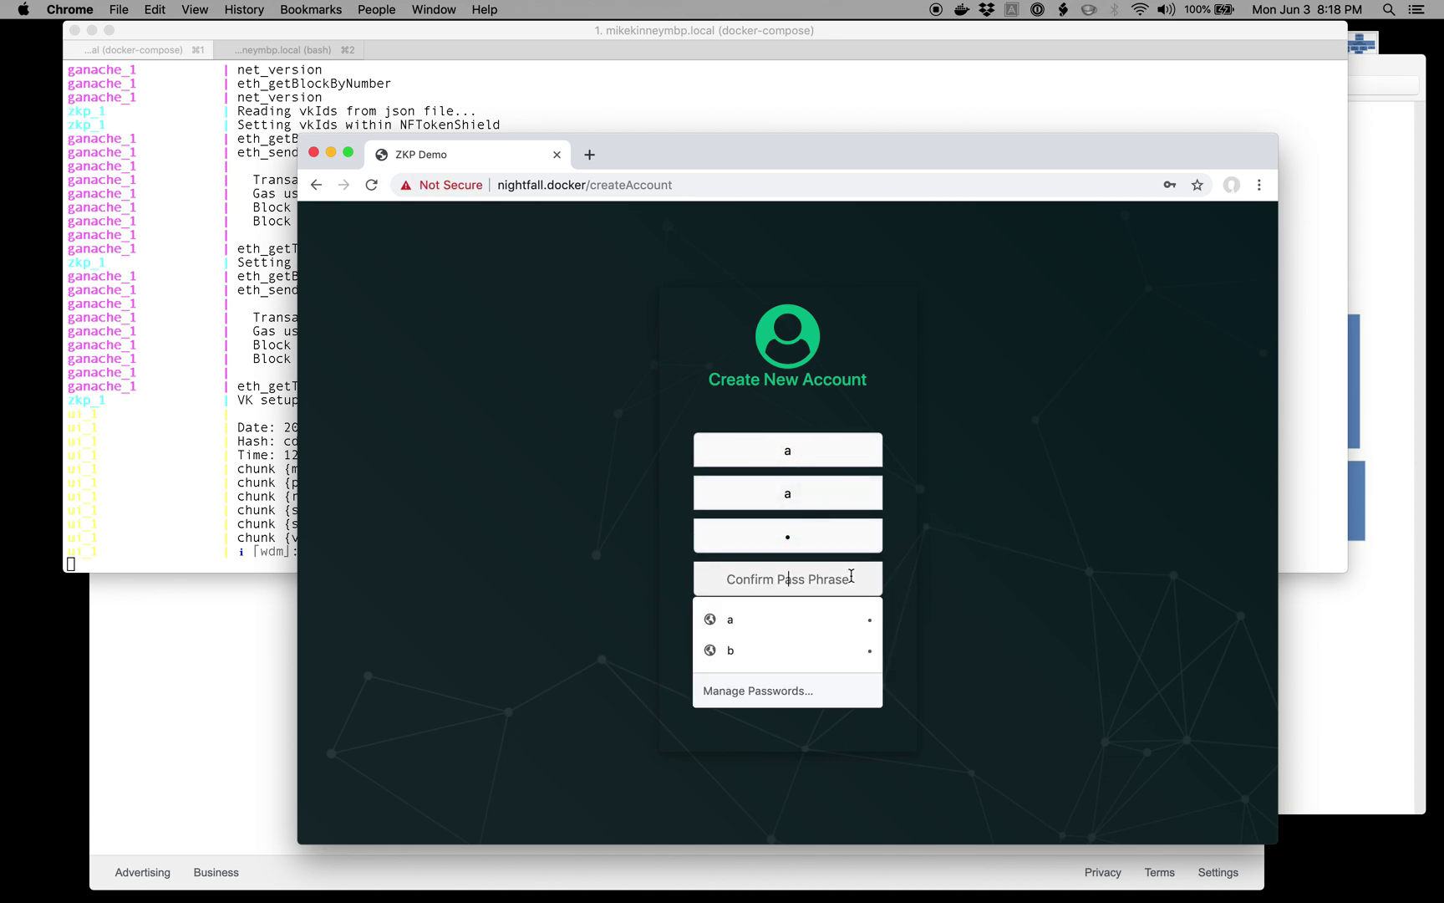
pyautogui.write('a')
pyautogui.click(804, 639)
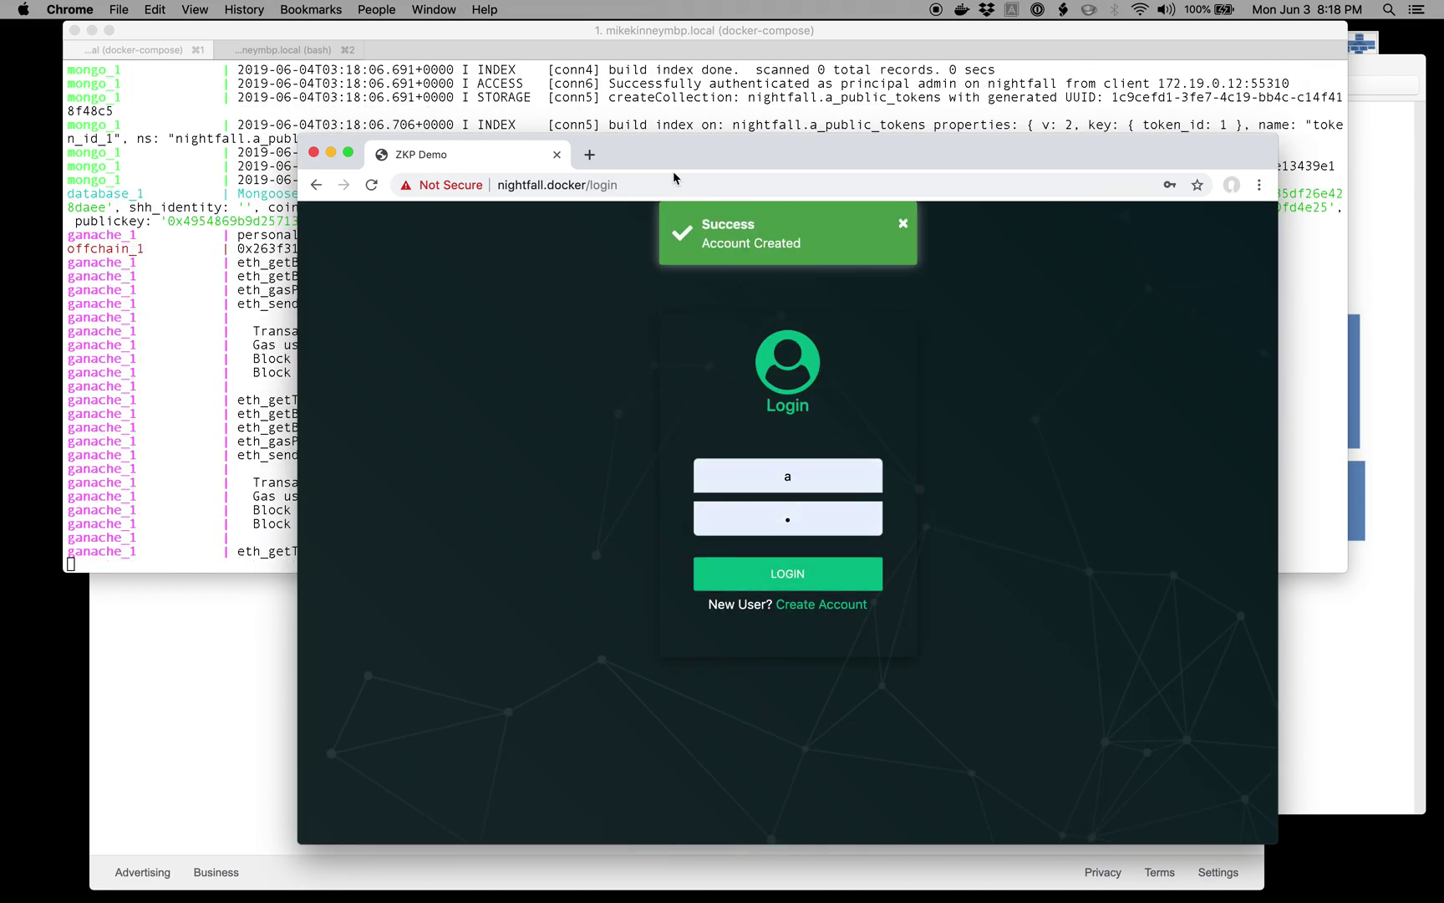
# Move the browser window aside, inspect the container log in iTerm2, and return to the login page in Chrome
pyautogui.moveTo(685, 157); pyautogui.dragTo(781, 159)
pyautogui.click(275, 404)
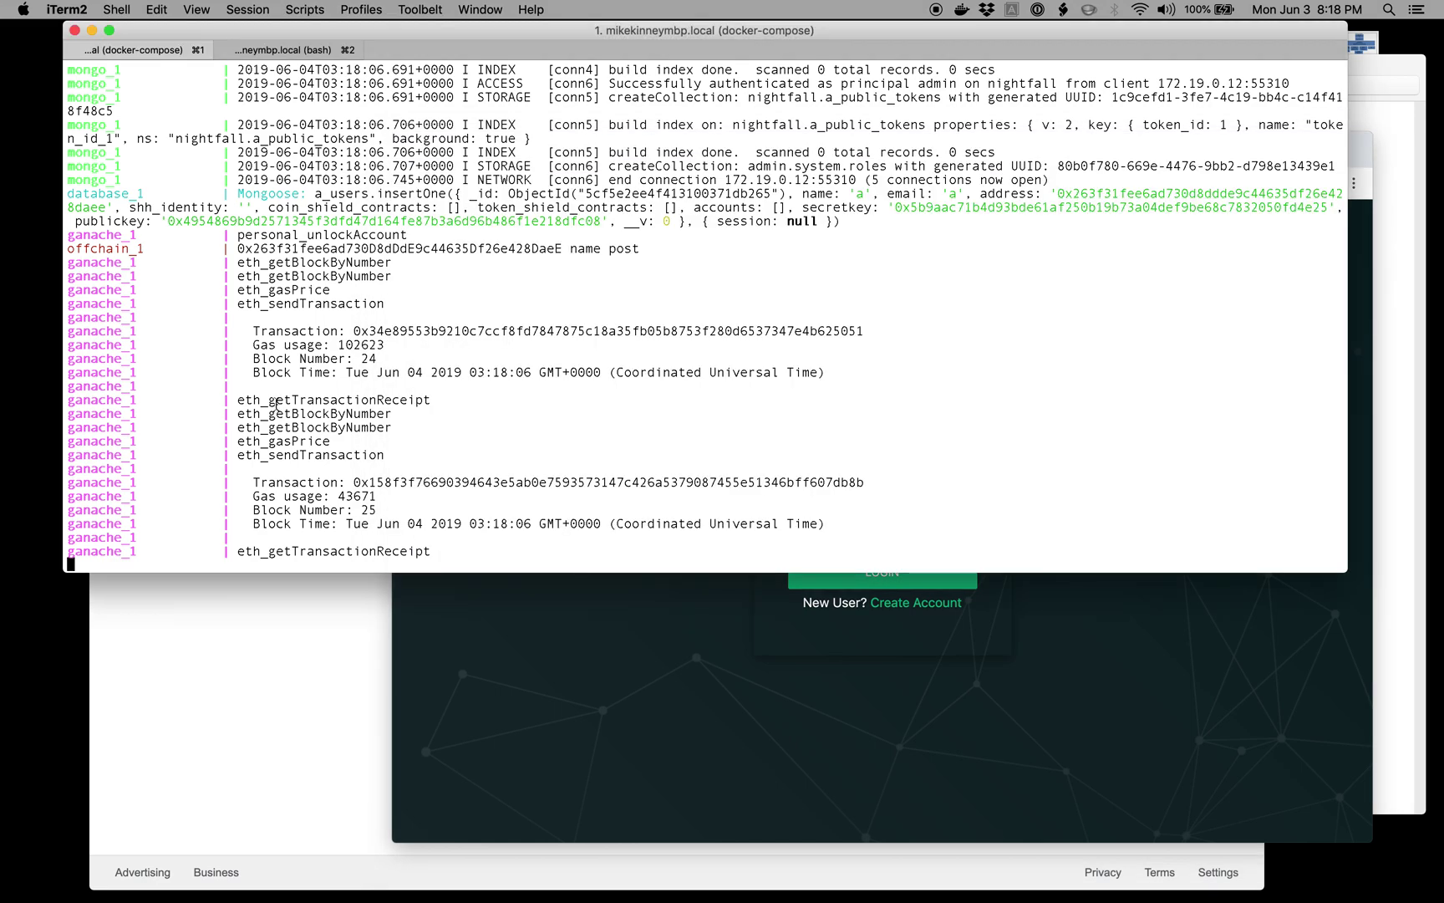
pyautogui.click(642, 679)
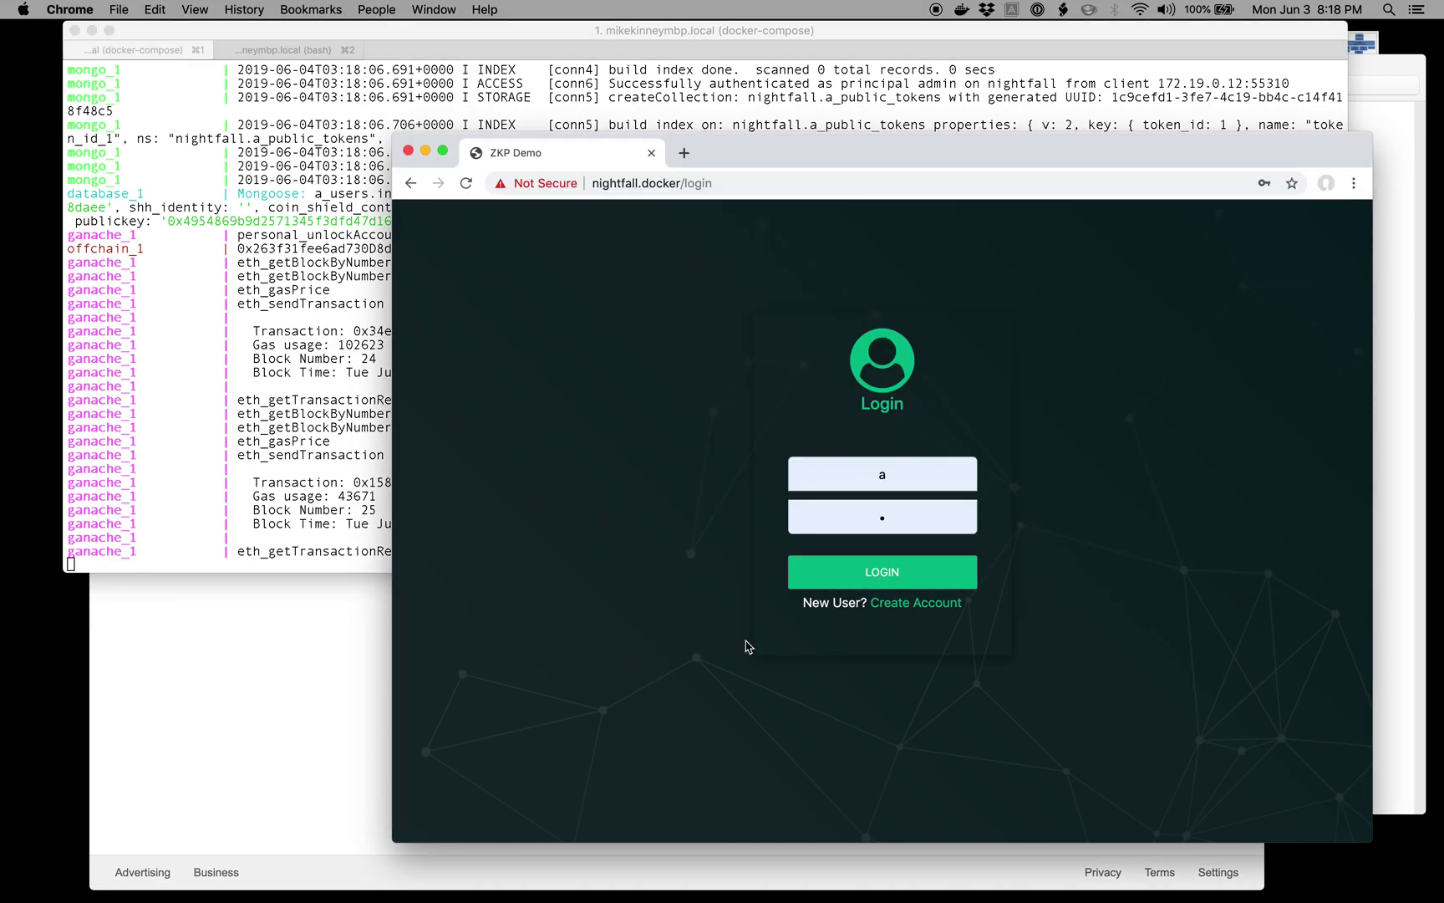
# Create a second account "b", filling in the full name, the username, the pass phrase and its confirmation
pyautogui.click(933, 603)
pyautogui.click(958, 449)
pyautogui.write('b')
pyautogui.press('Tab')
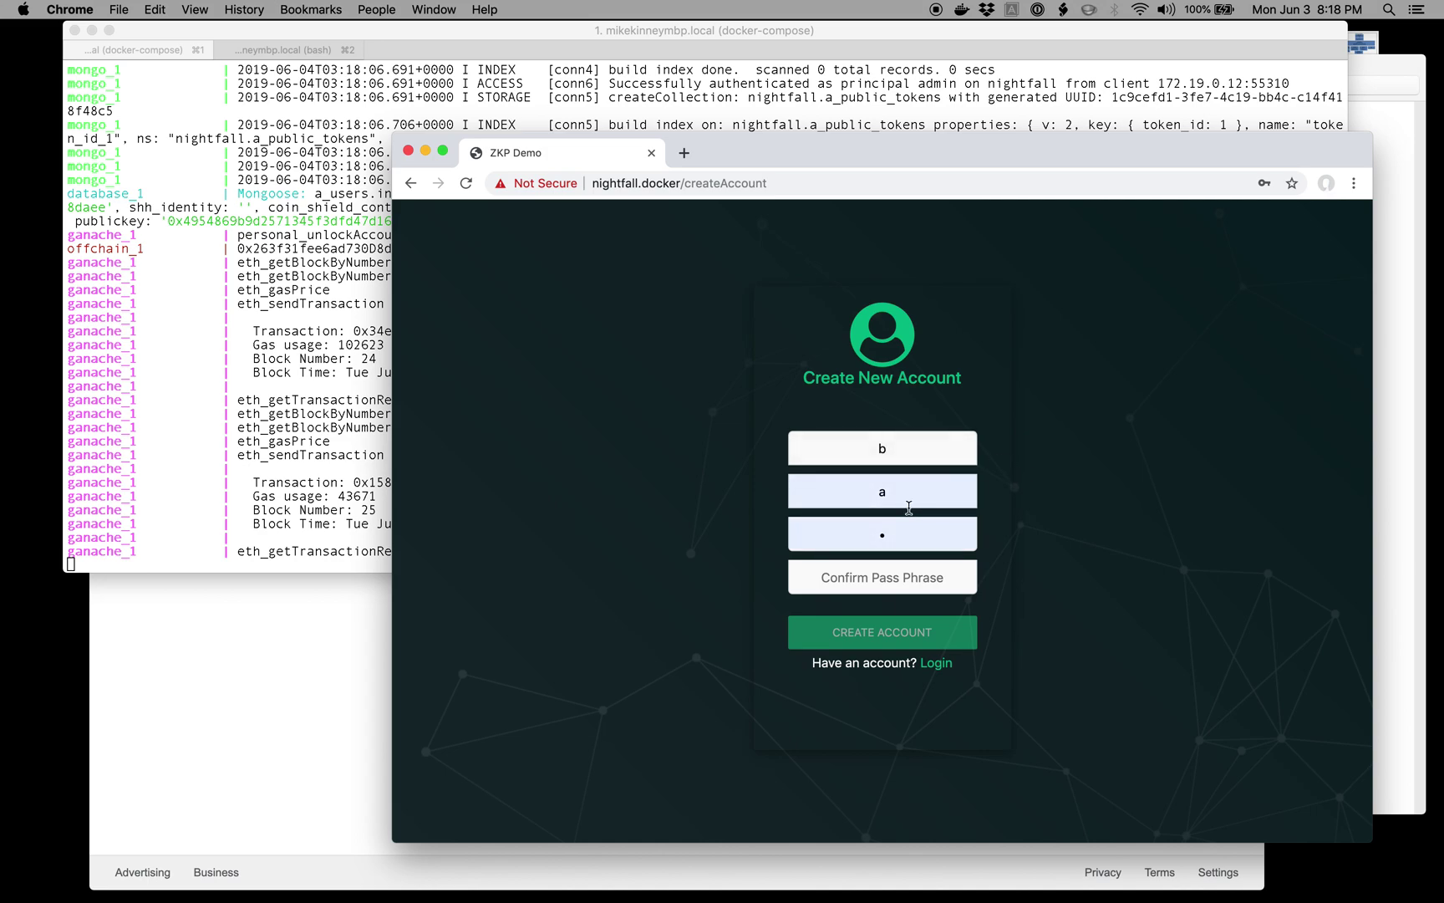
pyautogui.write('b')
pyautogui.press('Tab')
pyautogui.write('b')
pyautogui.click(1013, 552)
pyautogui.click(923, 577)
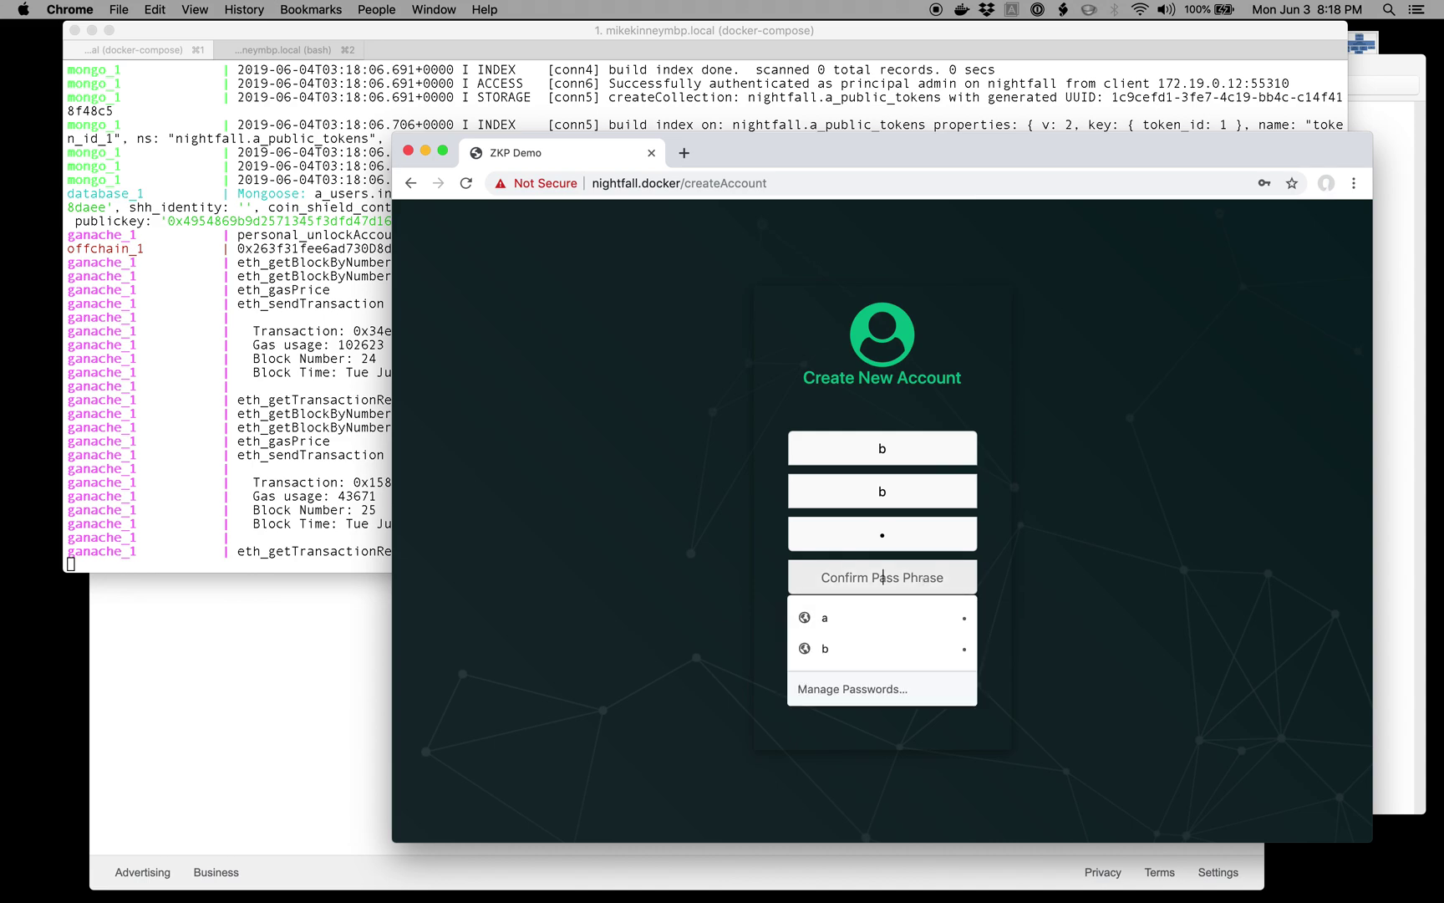
pyautogui.write('b')
pyautogui.click(955, 633)
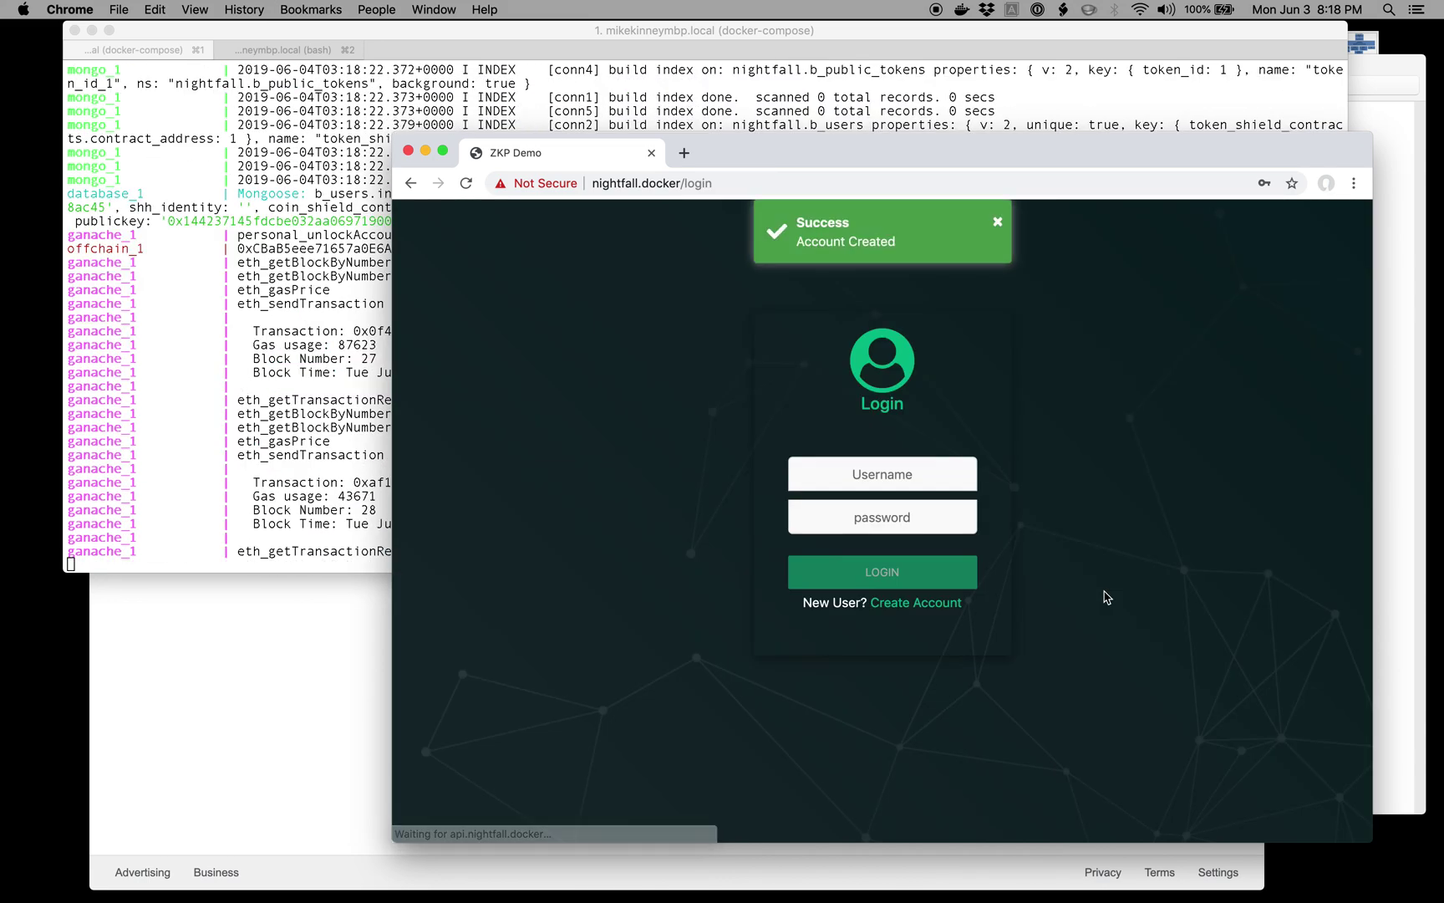
# Log in to the ZKP Demo as user "a" with the account password
pyautogui.click(902, 479)
pyautogui.press('BackSpace')
pyautogui.write('a')
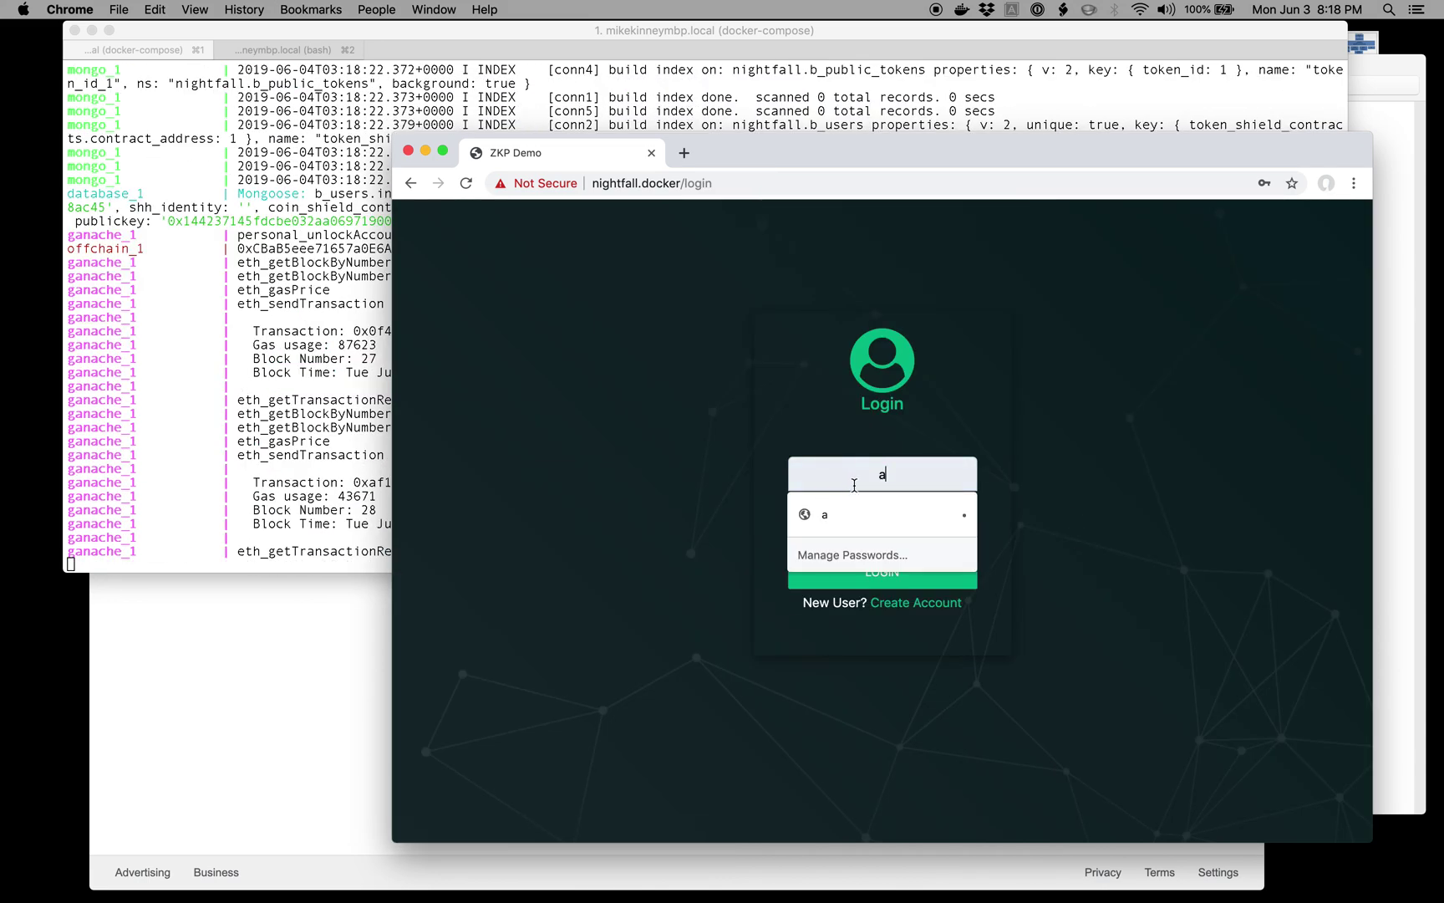
pyautogui.press('Tab')
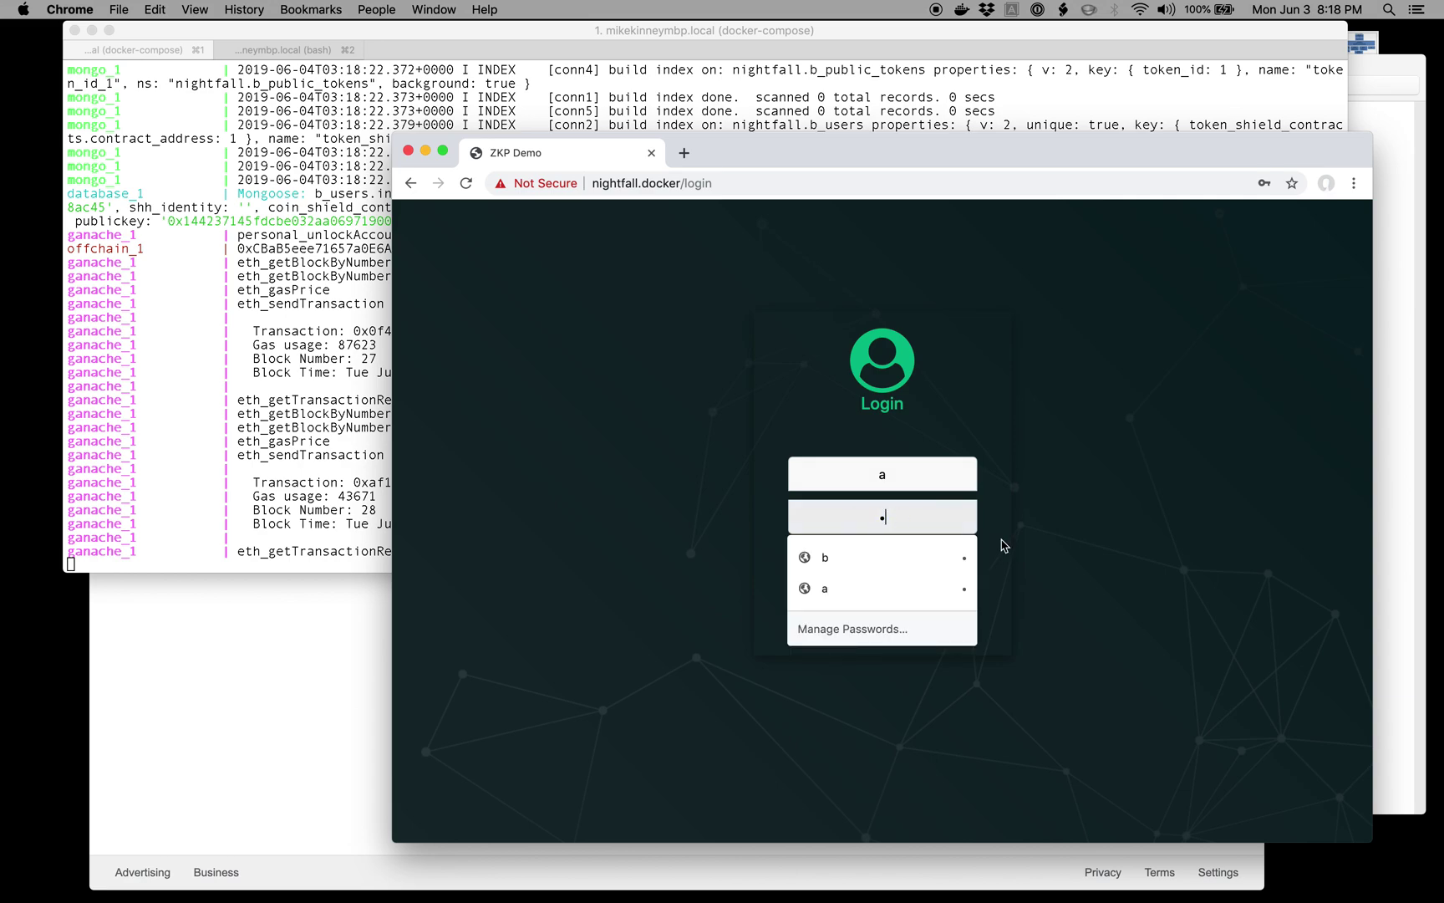
pyautogui.click(1042, 556)
pyautogui.click(894, 577)
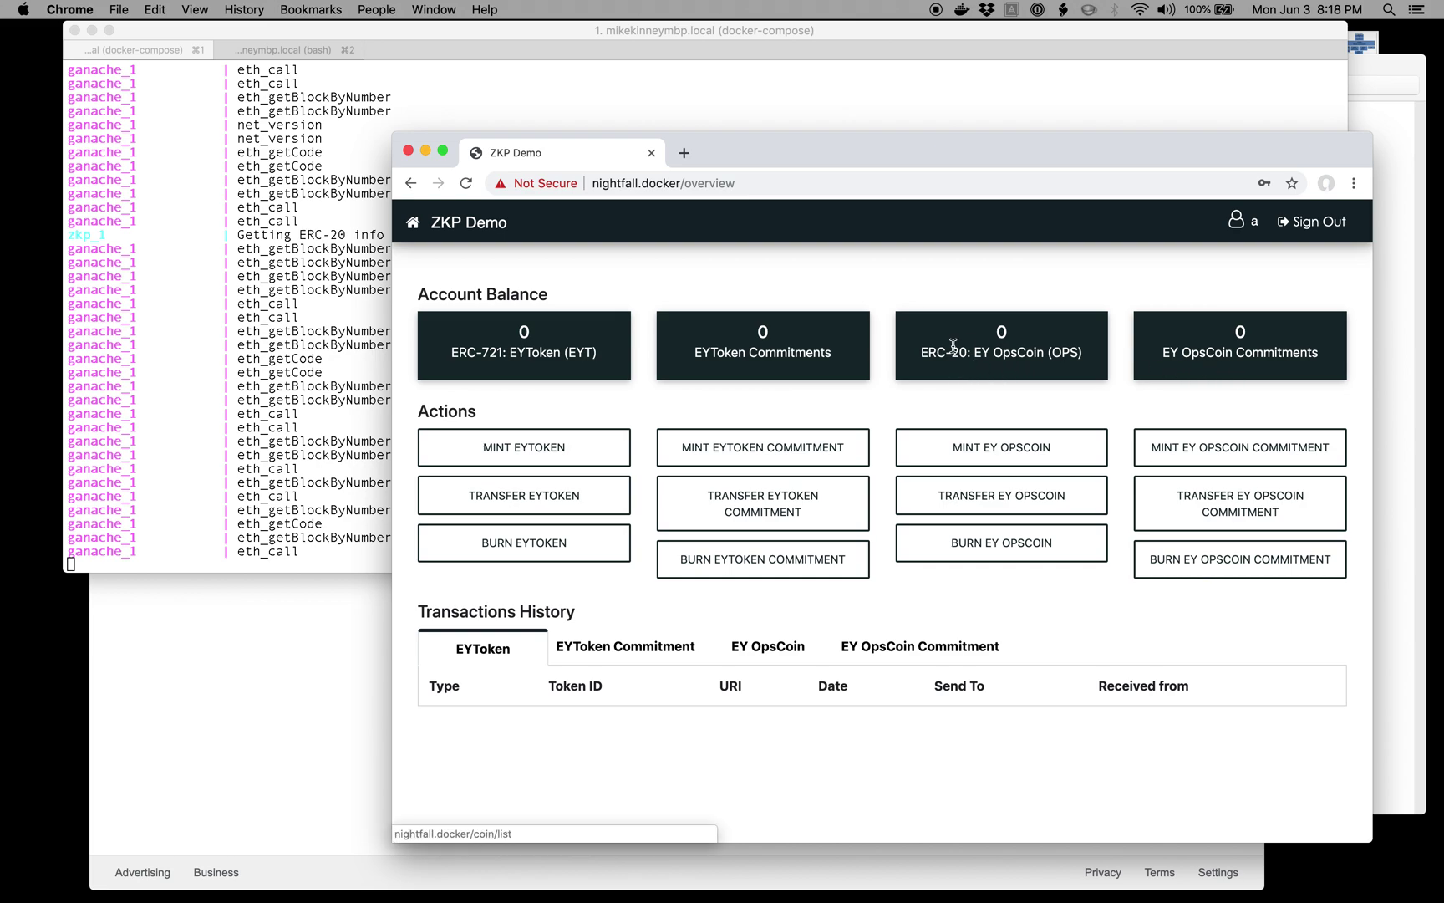
# Mint an EYToken with the token URI "one" and return to the overview
pyautogui.click(522, 455)
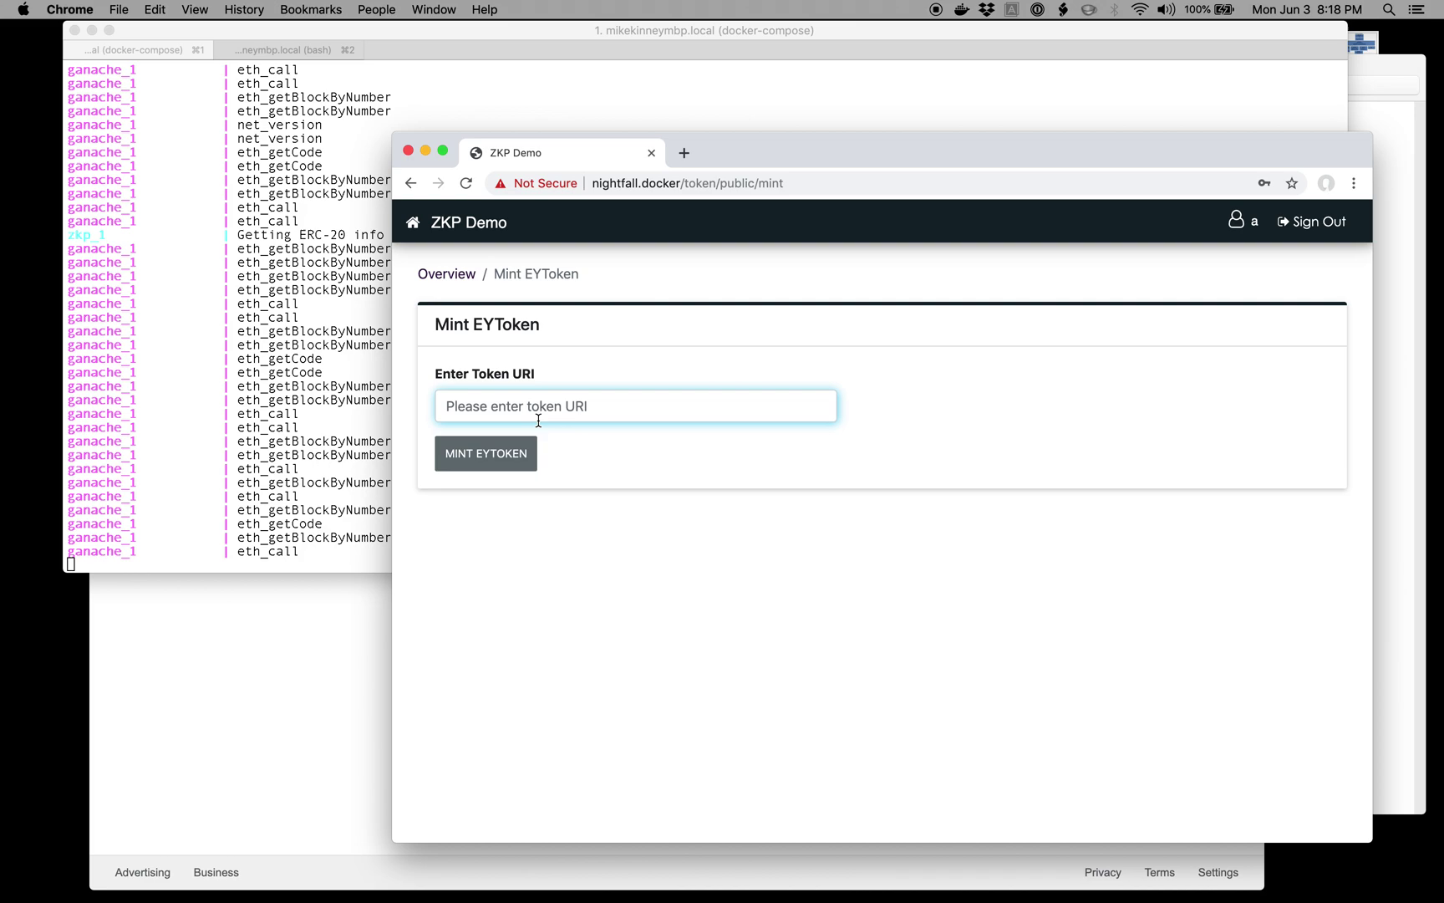
pyautogui.write('one')
pyautogui.click(502, 453)
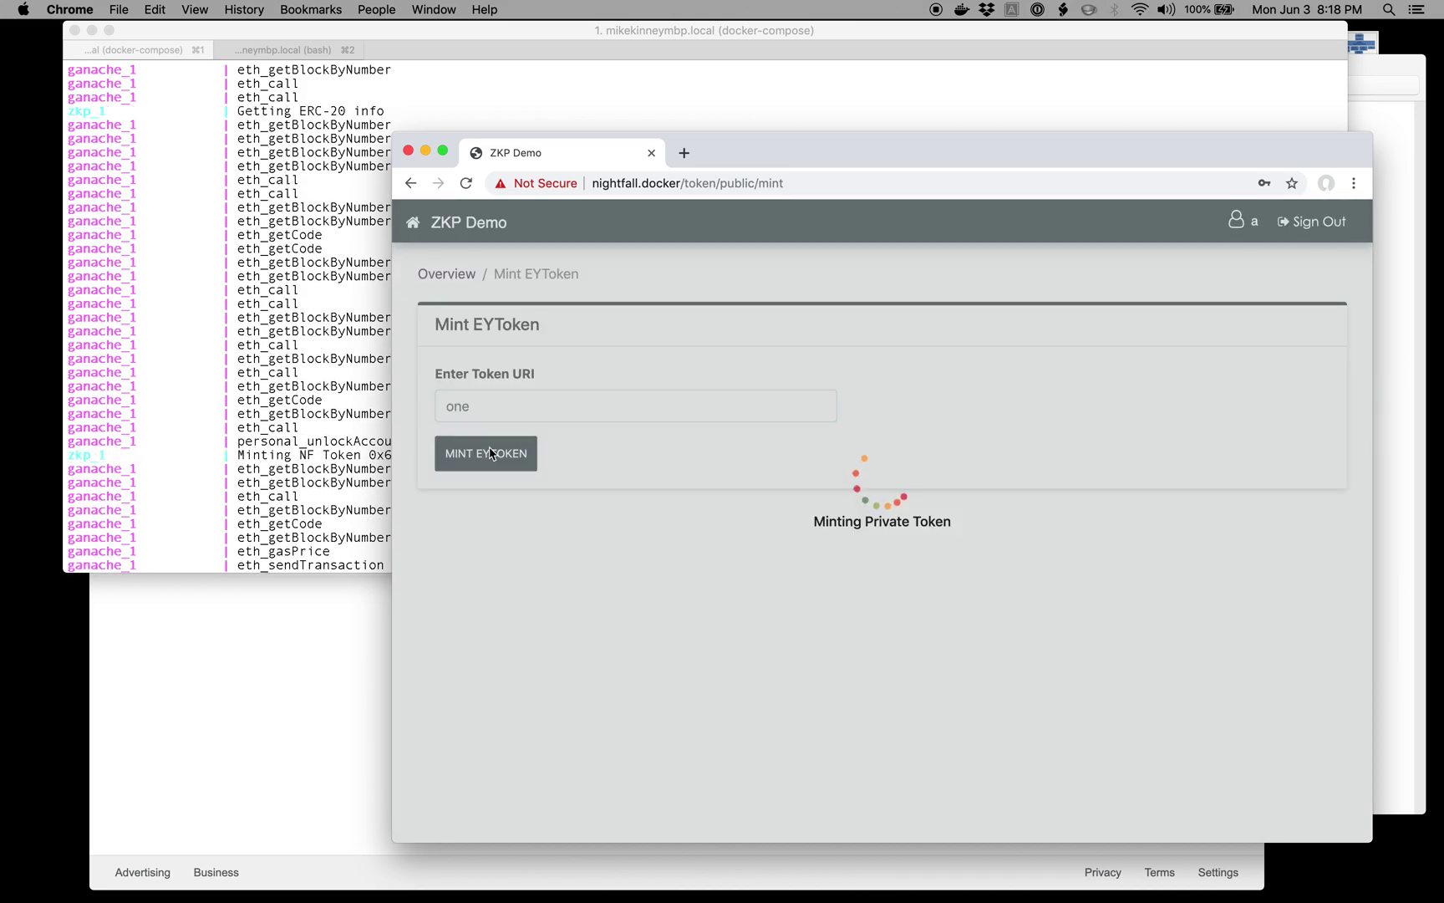
pyautogui.click(451, 277)
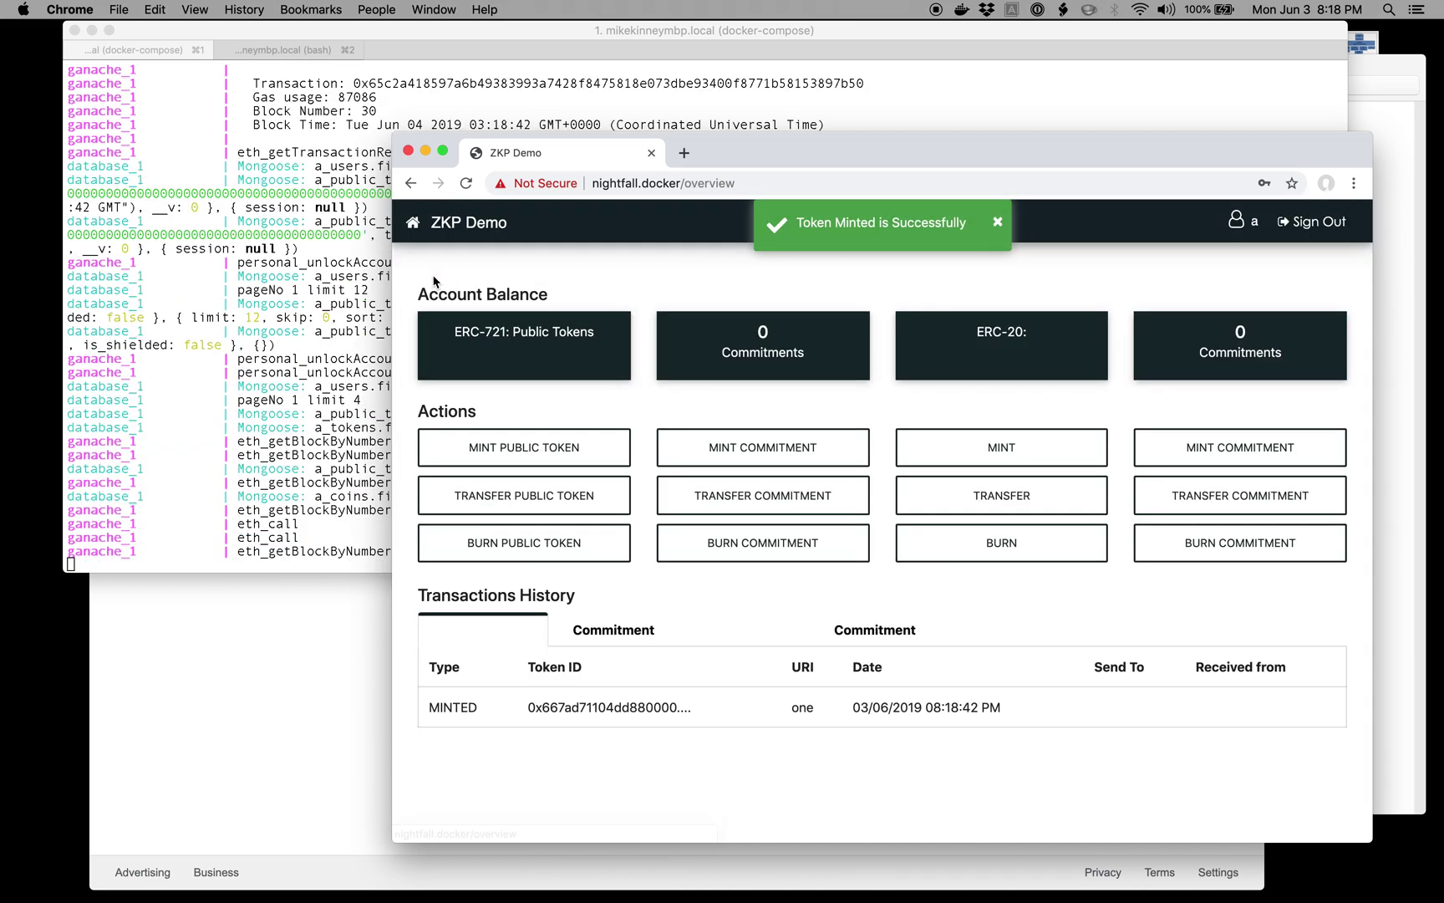
# Mint another EYToken with the token URI "two" and go back to the overview
pyautogui.click(532, 451)
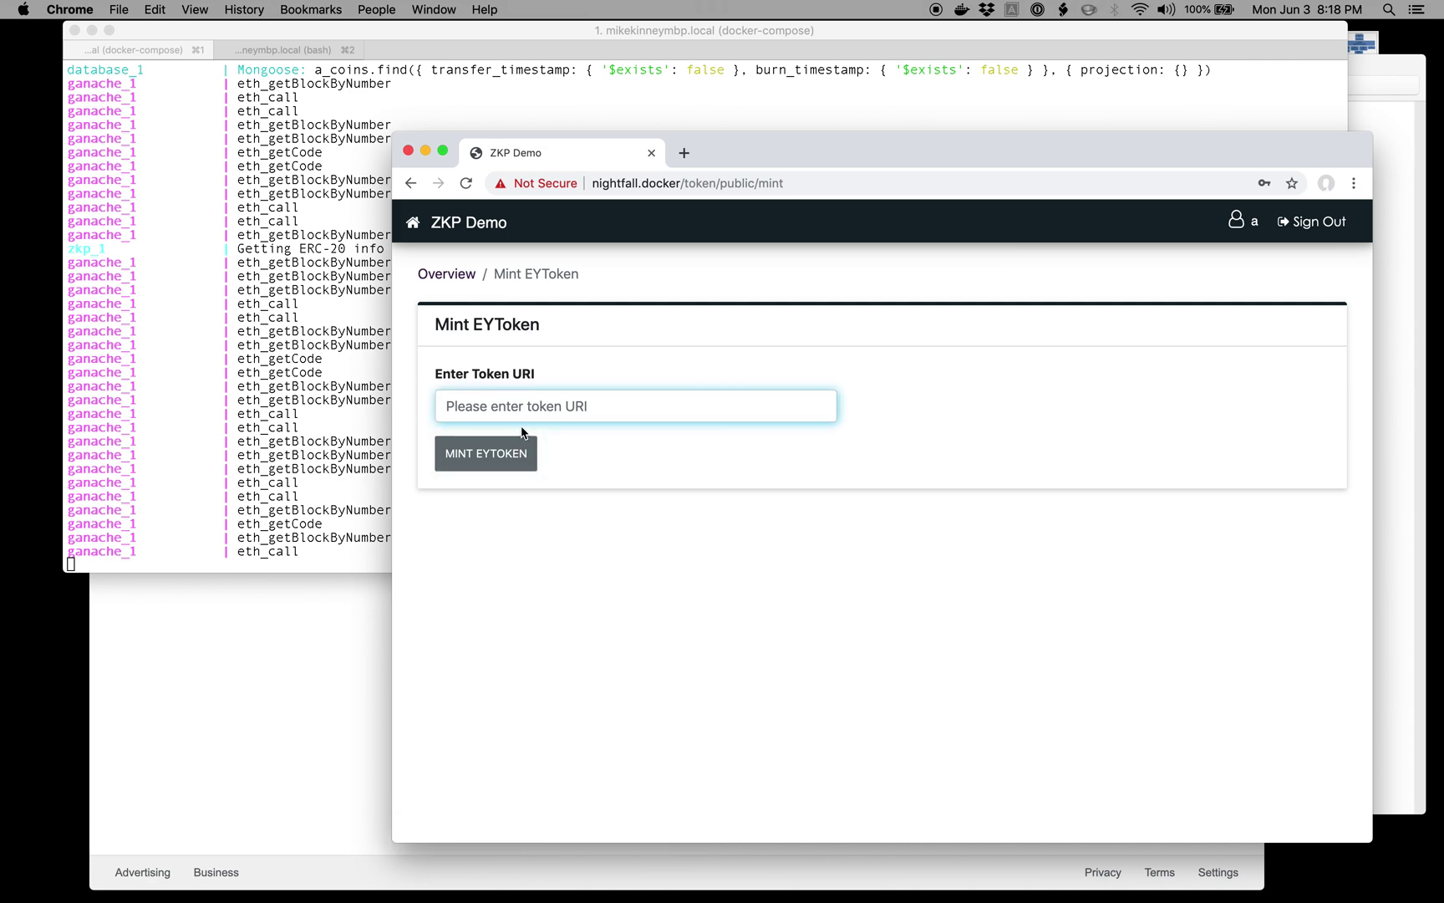
pyautogui.write('tow')
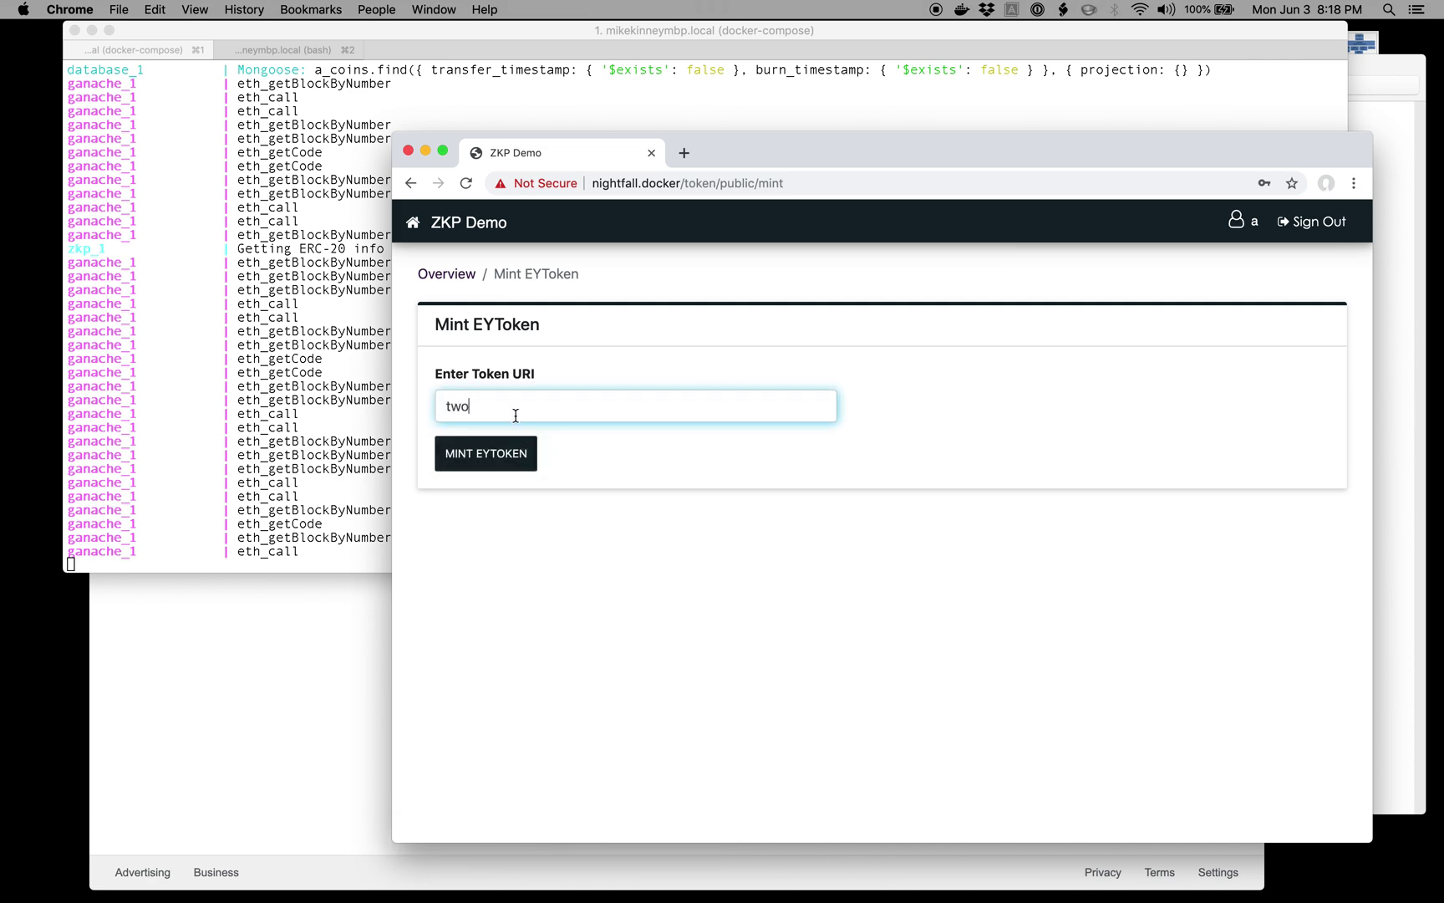
pyautogui.click(470, 459)
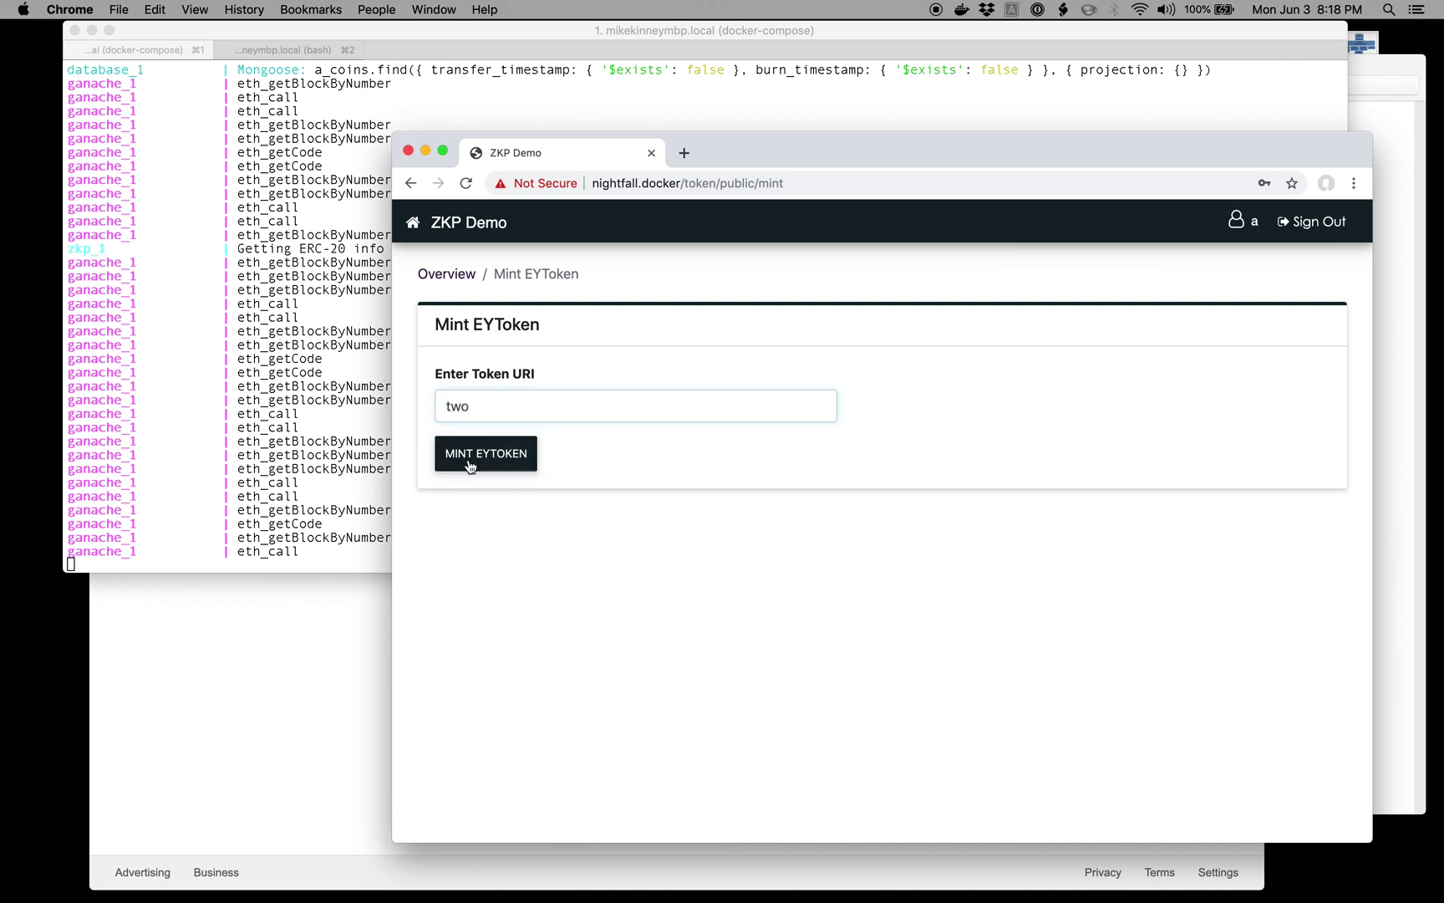
pyautogui.click(448, 276)
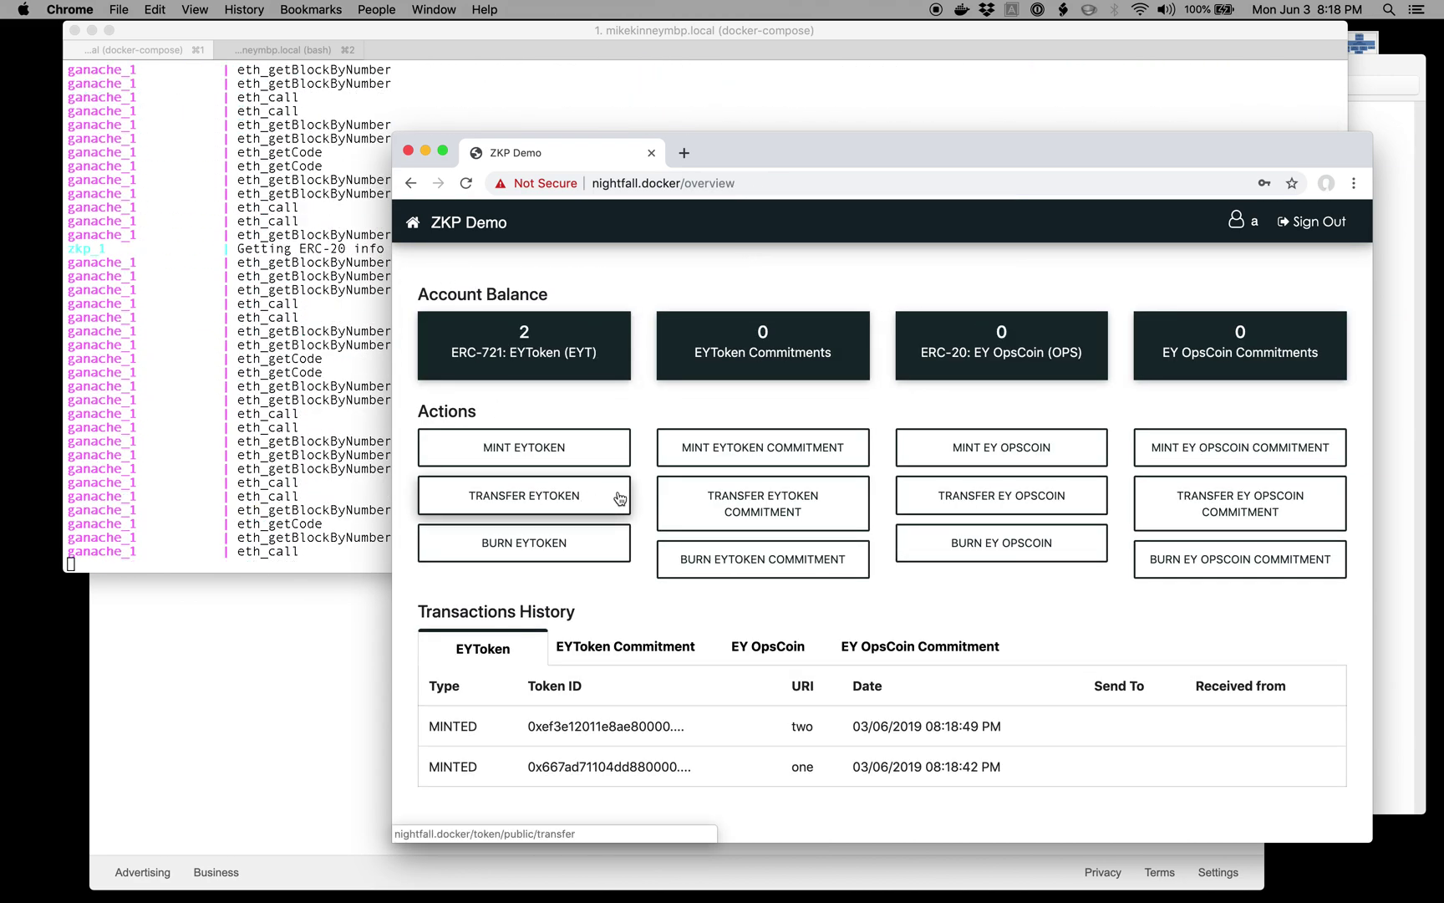
# Mint an EYToken commitment from the public token "one"
pyautogui.click(786, 449)
pyautogui.click(591, 407)
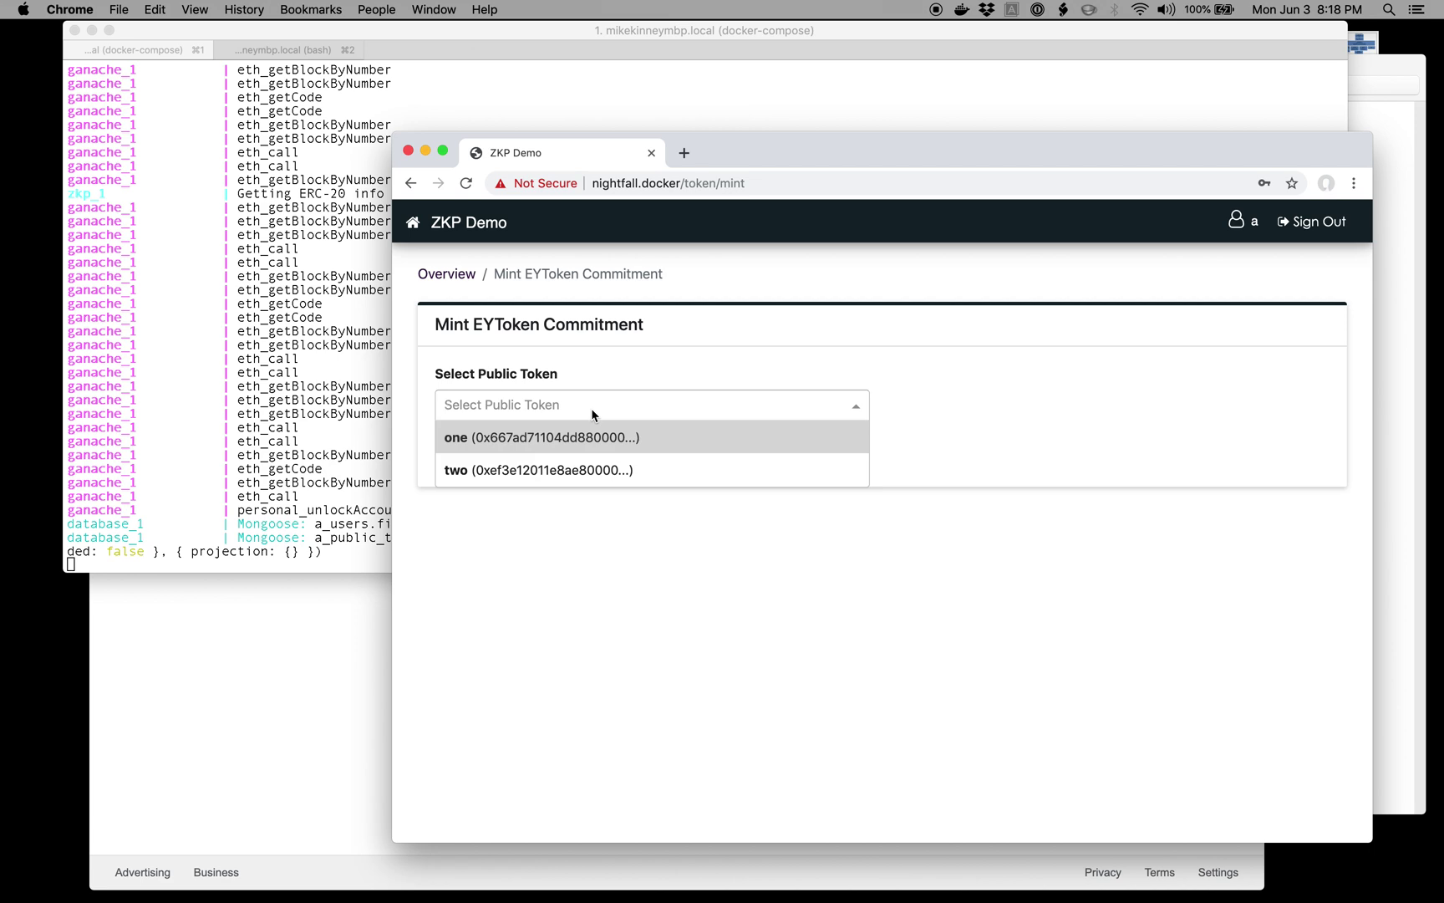
pyautogui.click(576, 440)
pyautogui.click(557, 455)
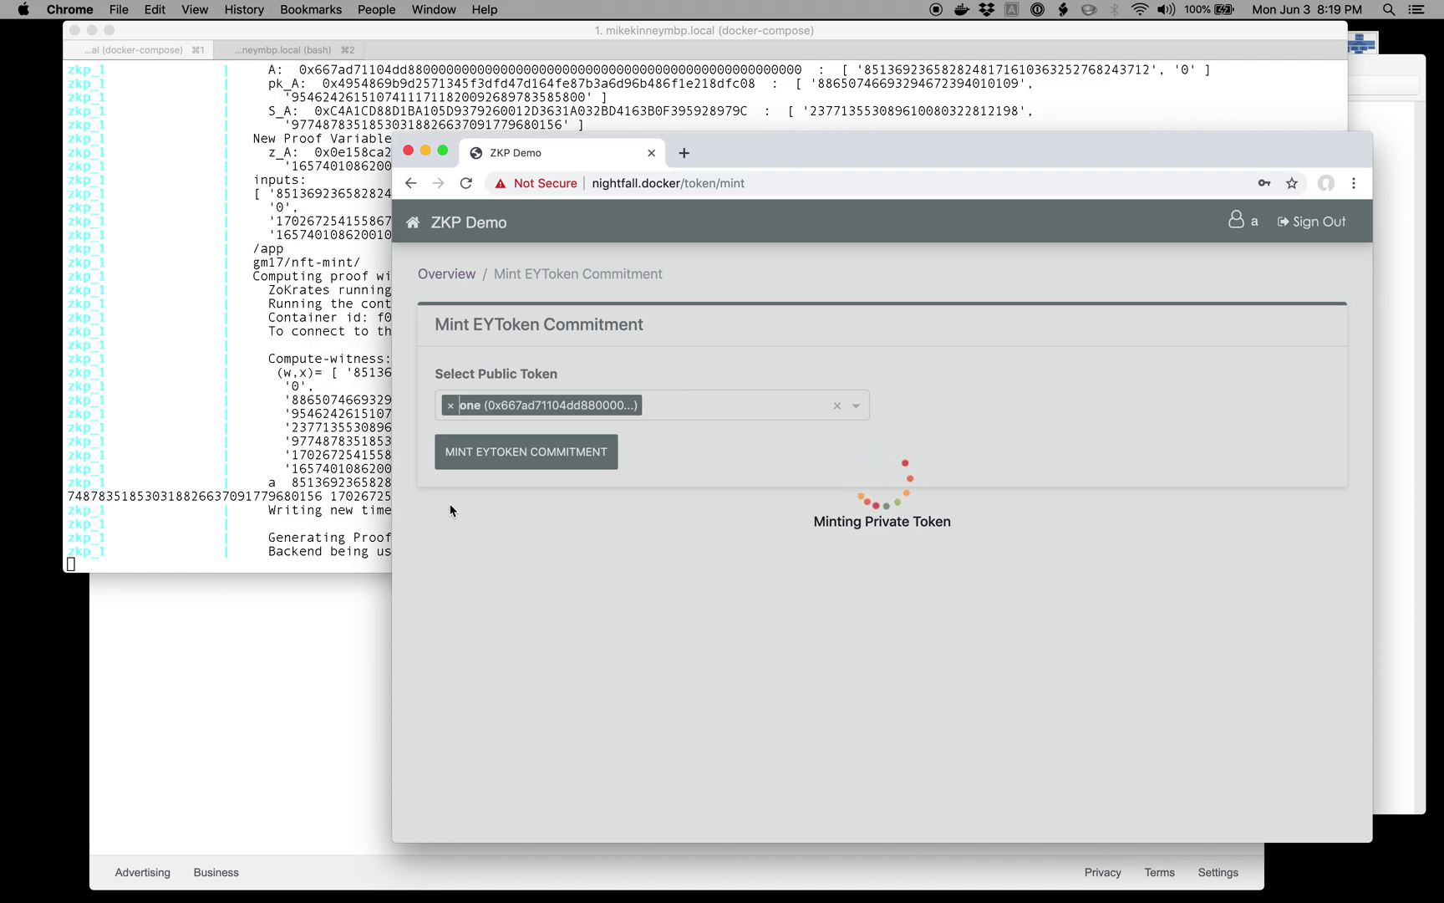
# Check the proof-generation log in the terminal while the private token is minting, and return to the ZKP Demo overview
pyautogui.click(292, 357)
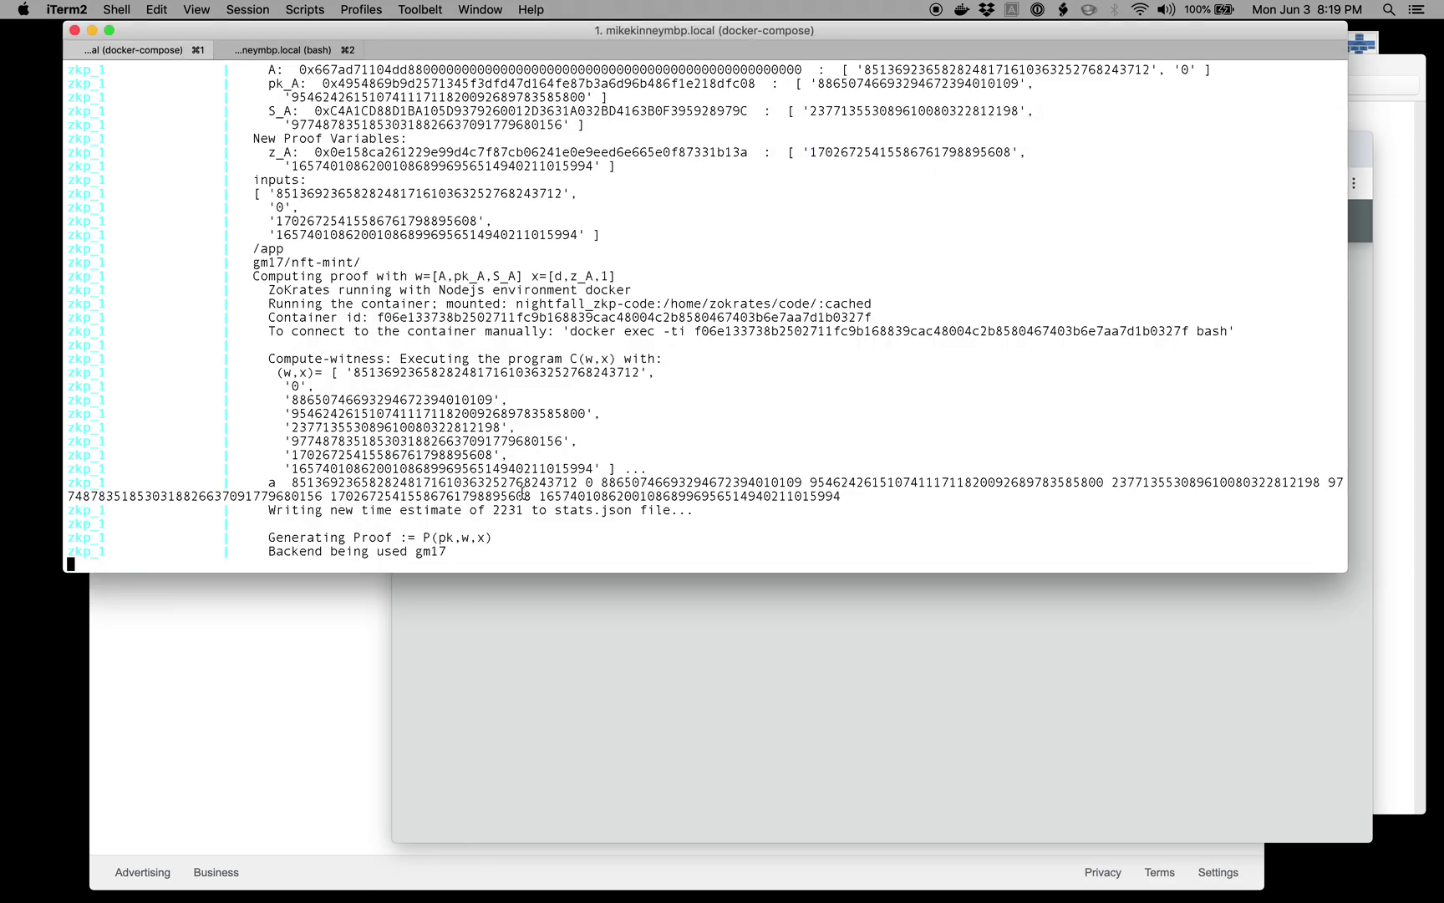
pyautogui.click(582, 695)
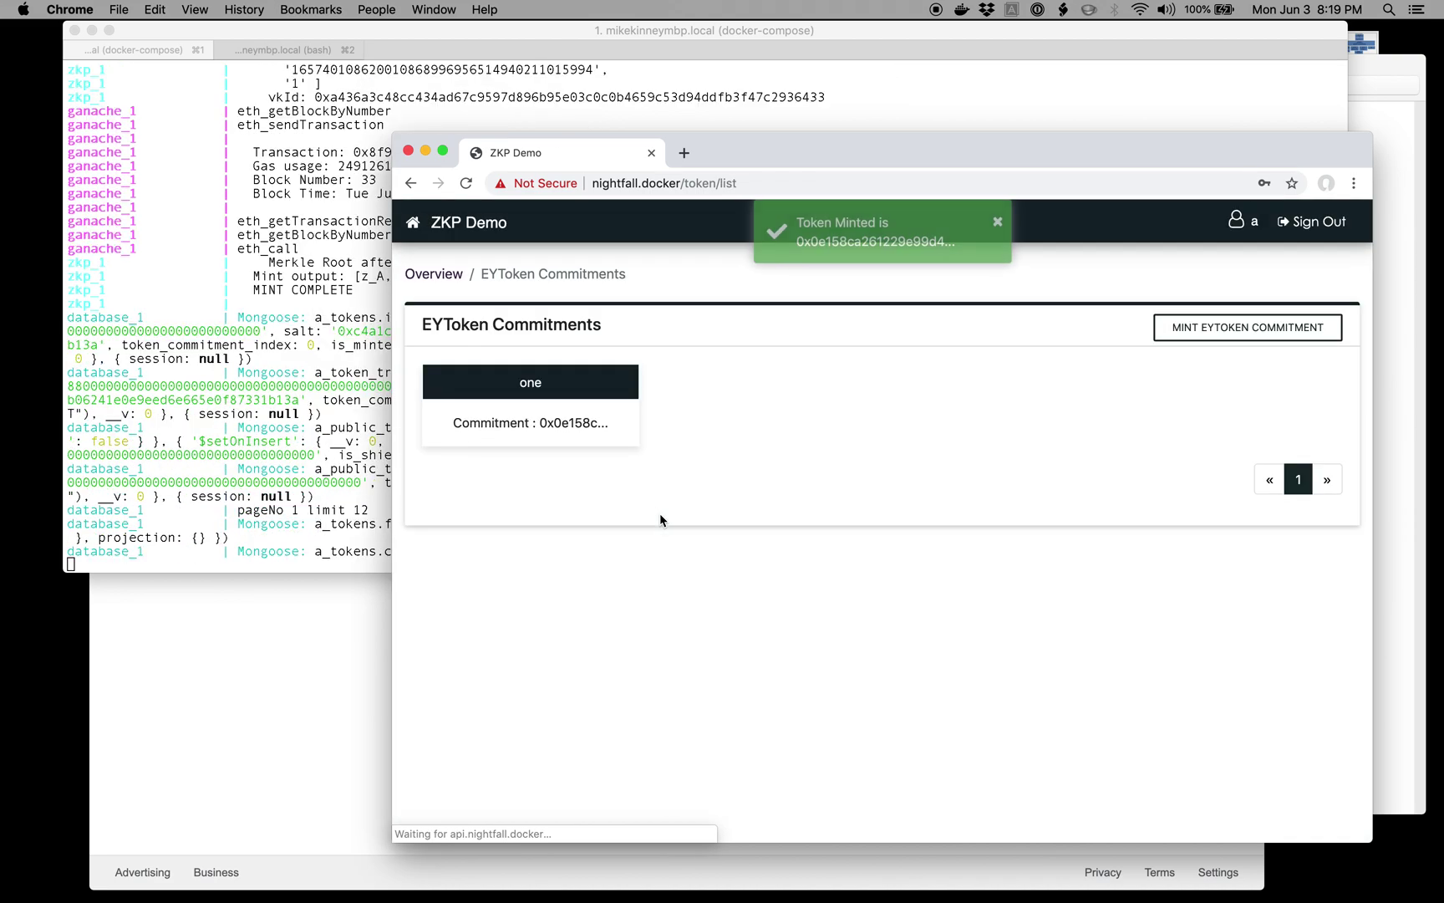
pyautogui.click(434, 274)
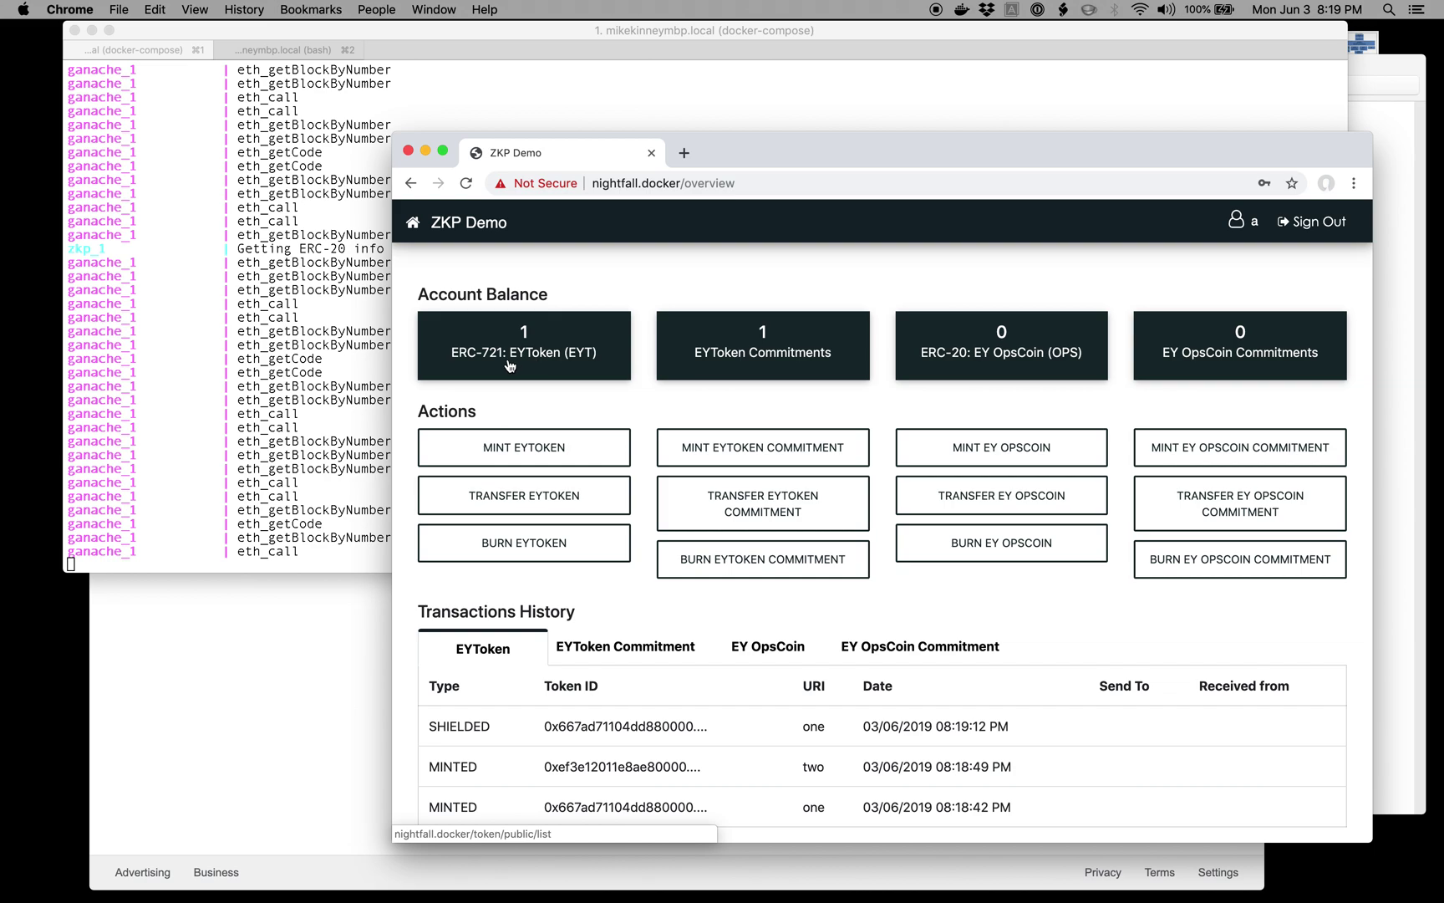
# Mint 30 EY OpsCoin for user "a"
pyautogui.click(1001, 449)
pyautogui.click(537, 409)
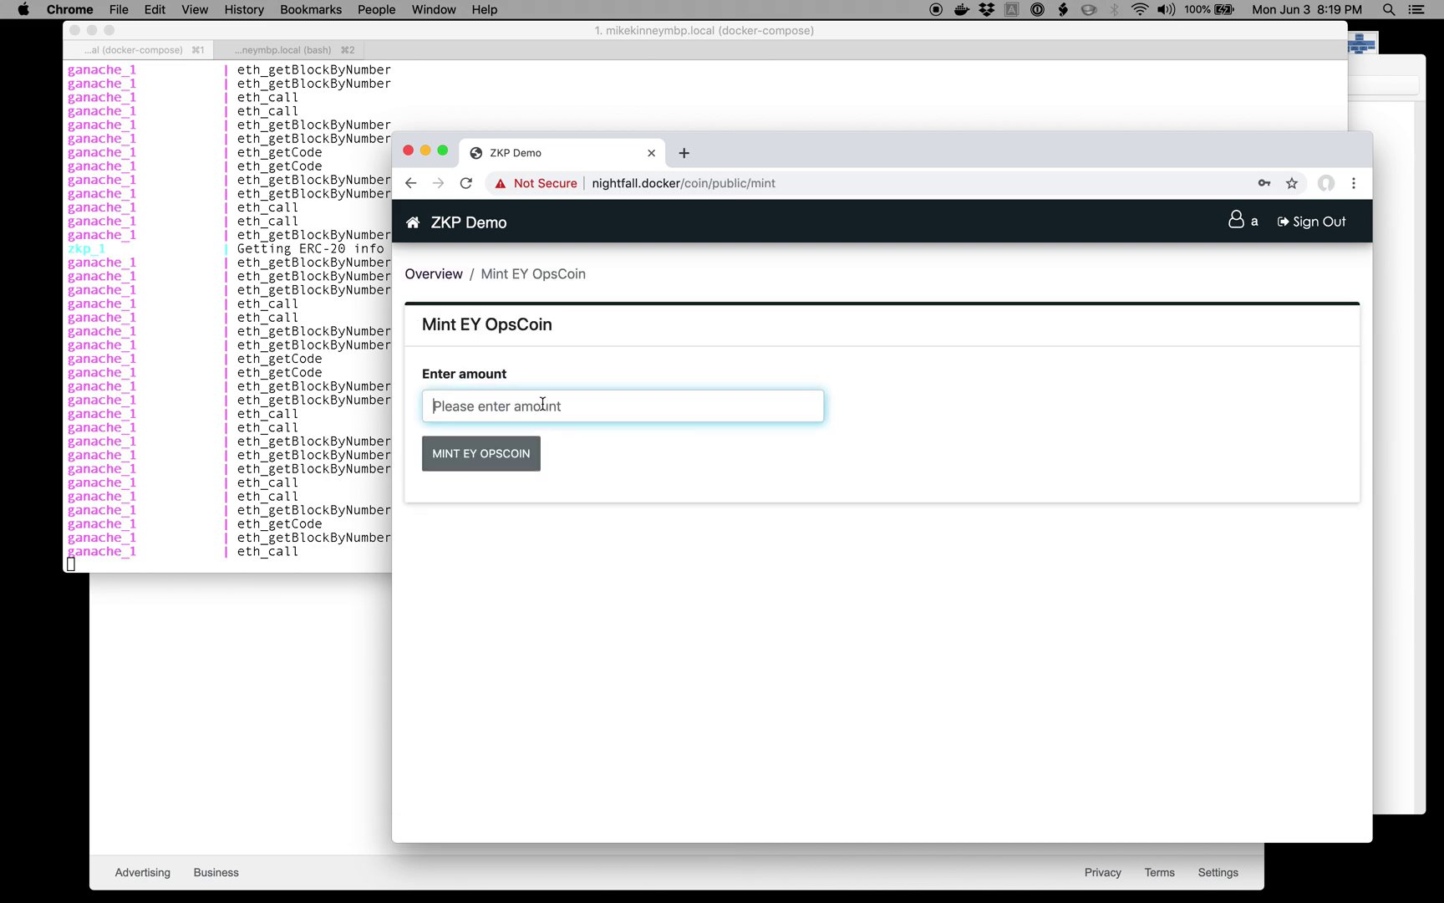
pyautogui.write('30')
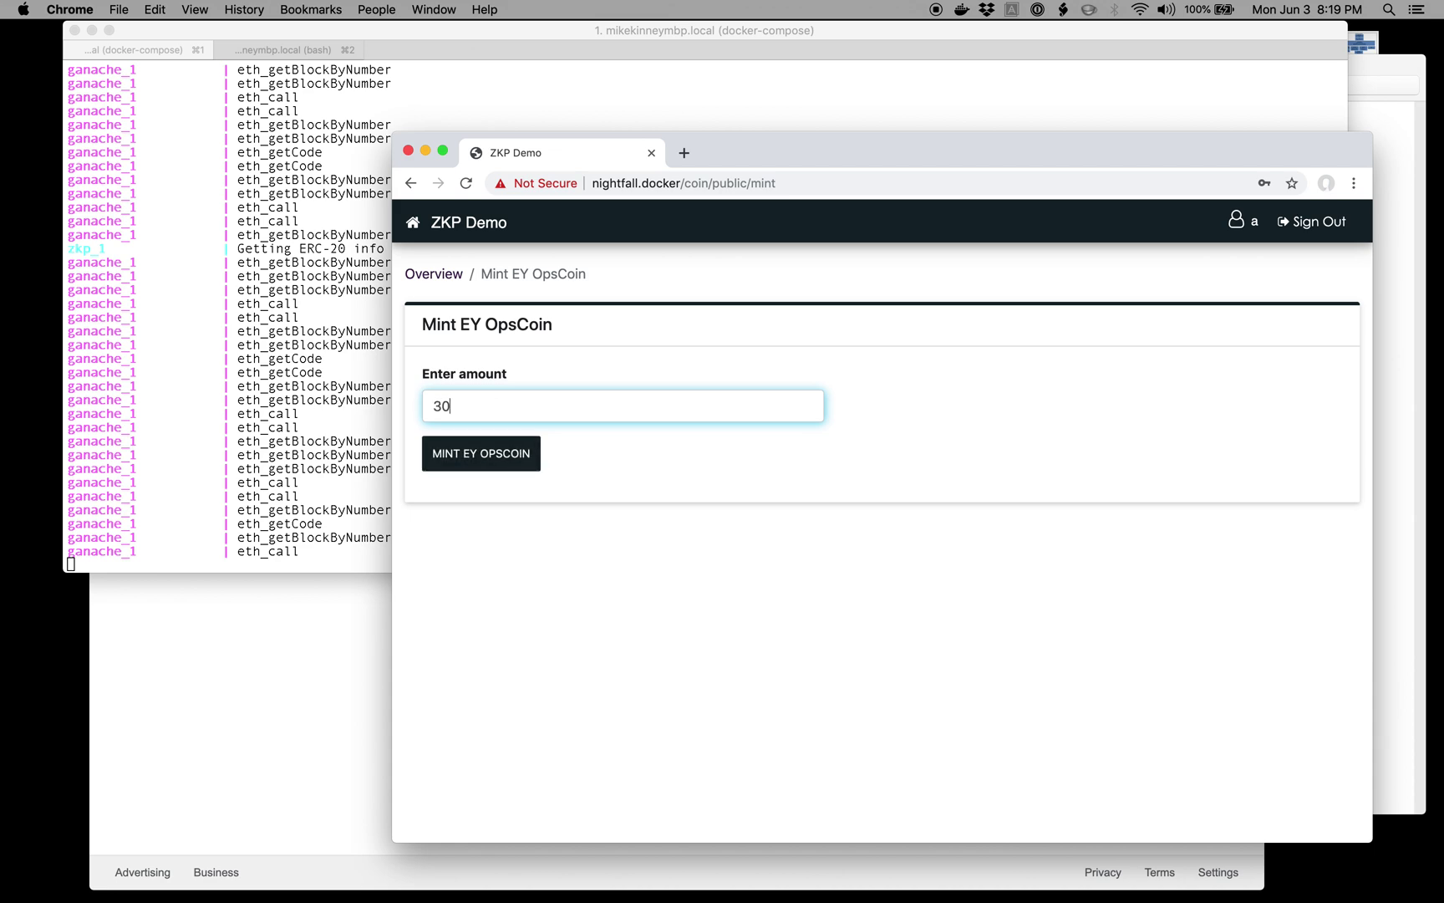
pyautogui.click(500, 456)
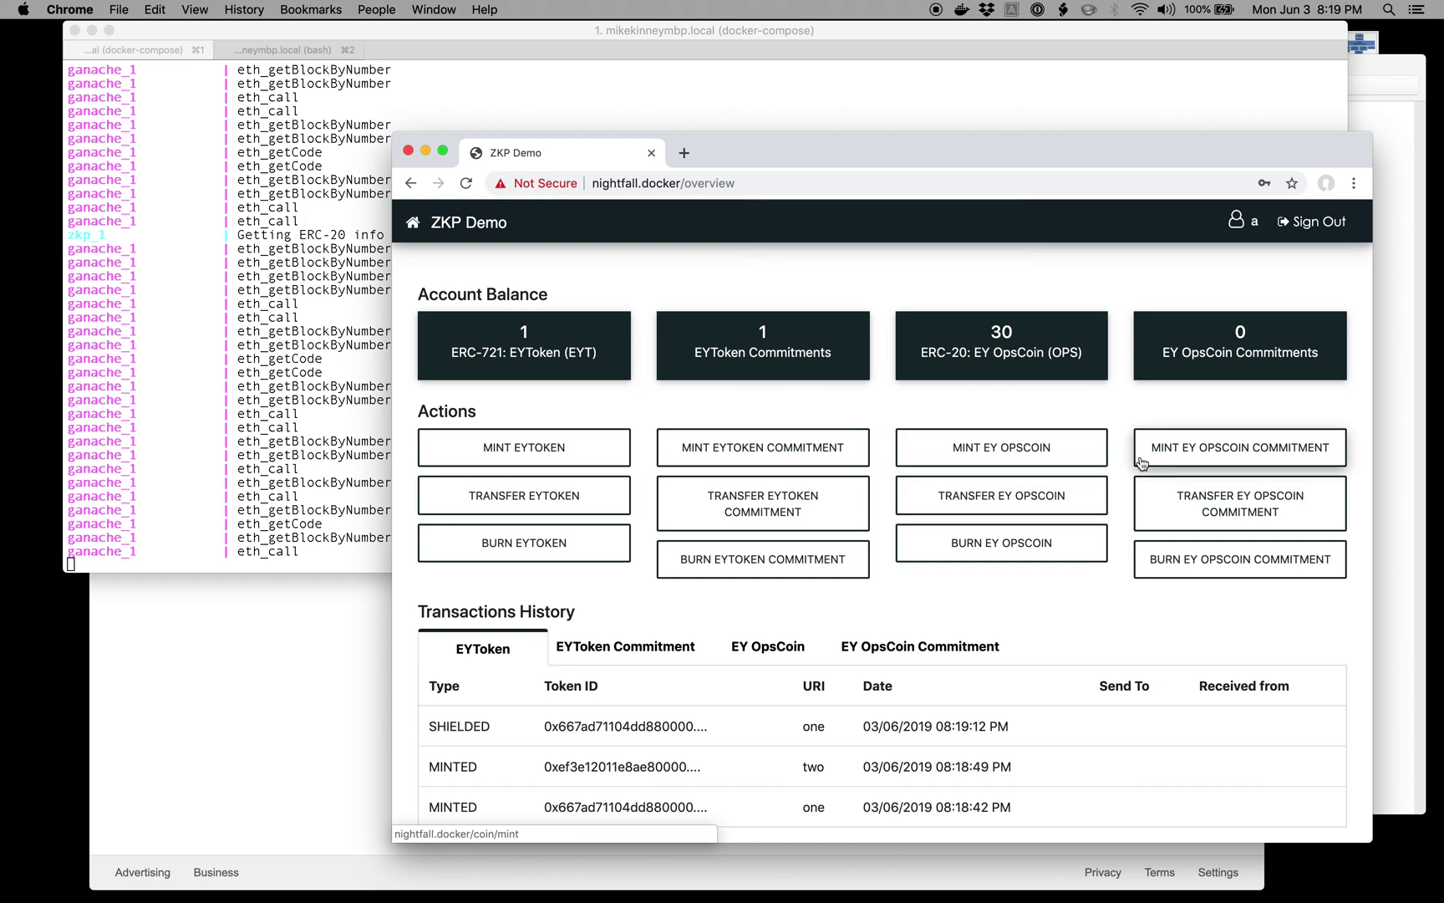
# Mint an EY OpsCoin commitment with value 1, check the terminal's proof log meanwhile, and return to the overview
pyautogui.click(1200, 462)
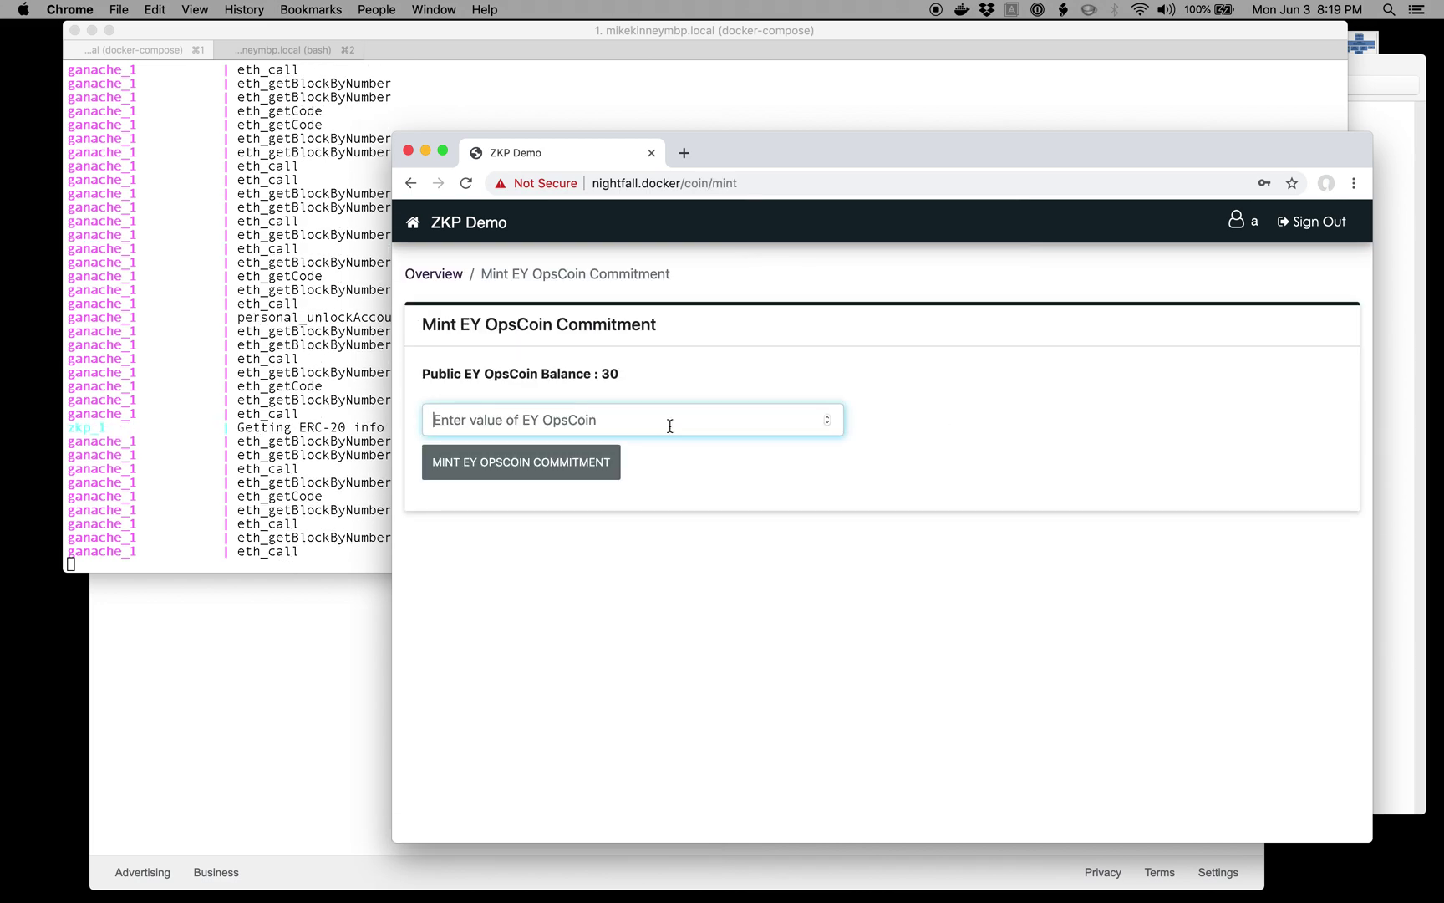
pyautogui.write('1')
pyautogui.click(549, 461)
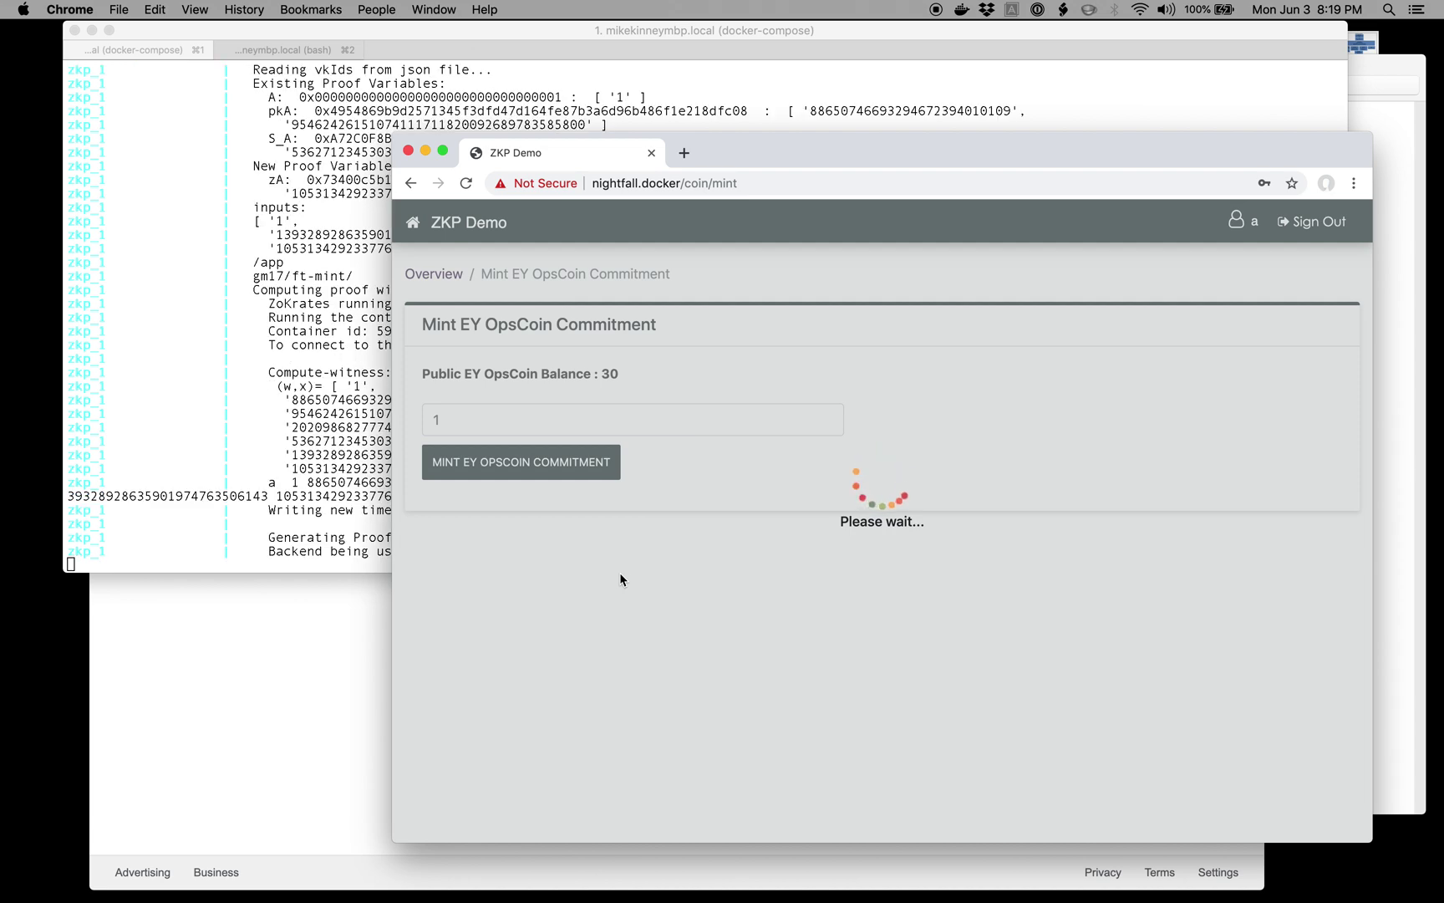
pyautogui.click(322, 536)
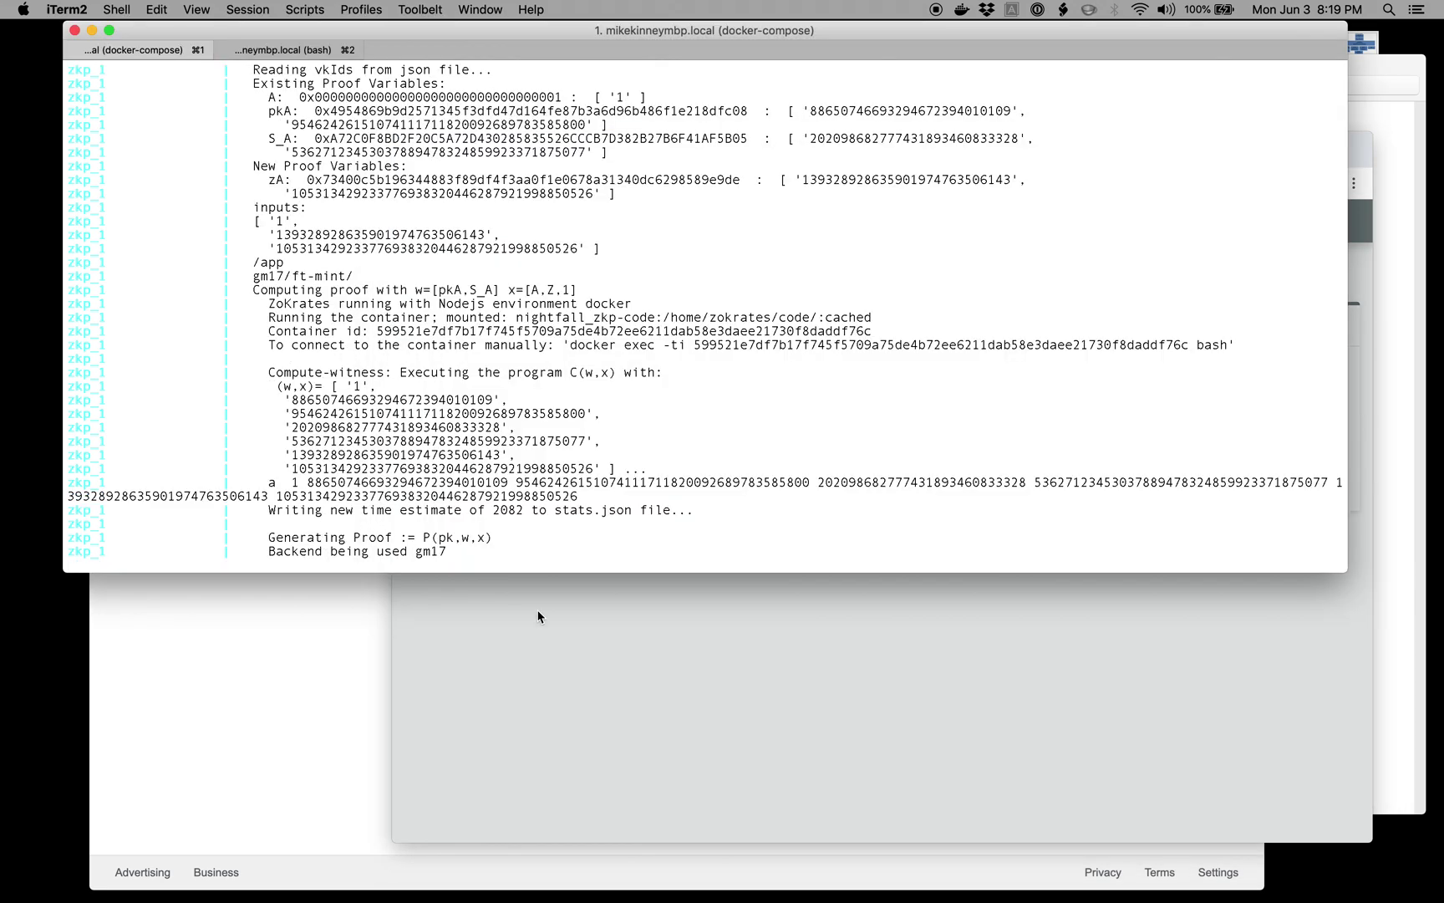
pyautogui.click(655, 683)
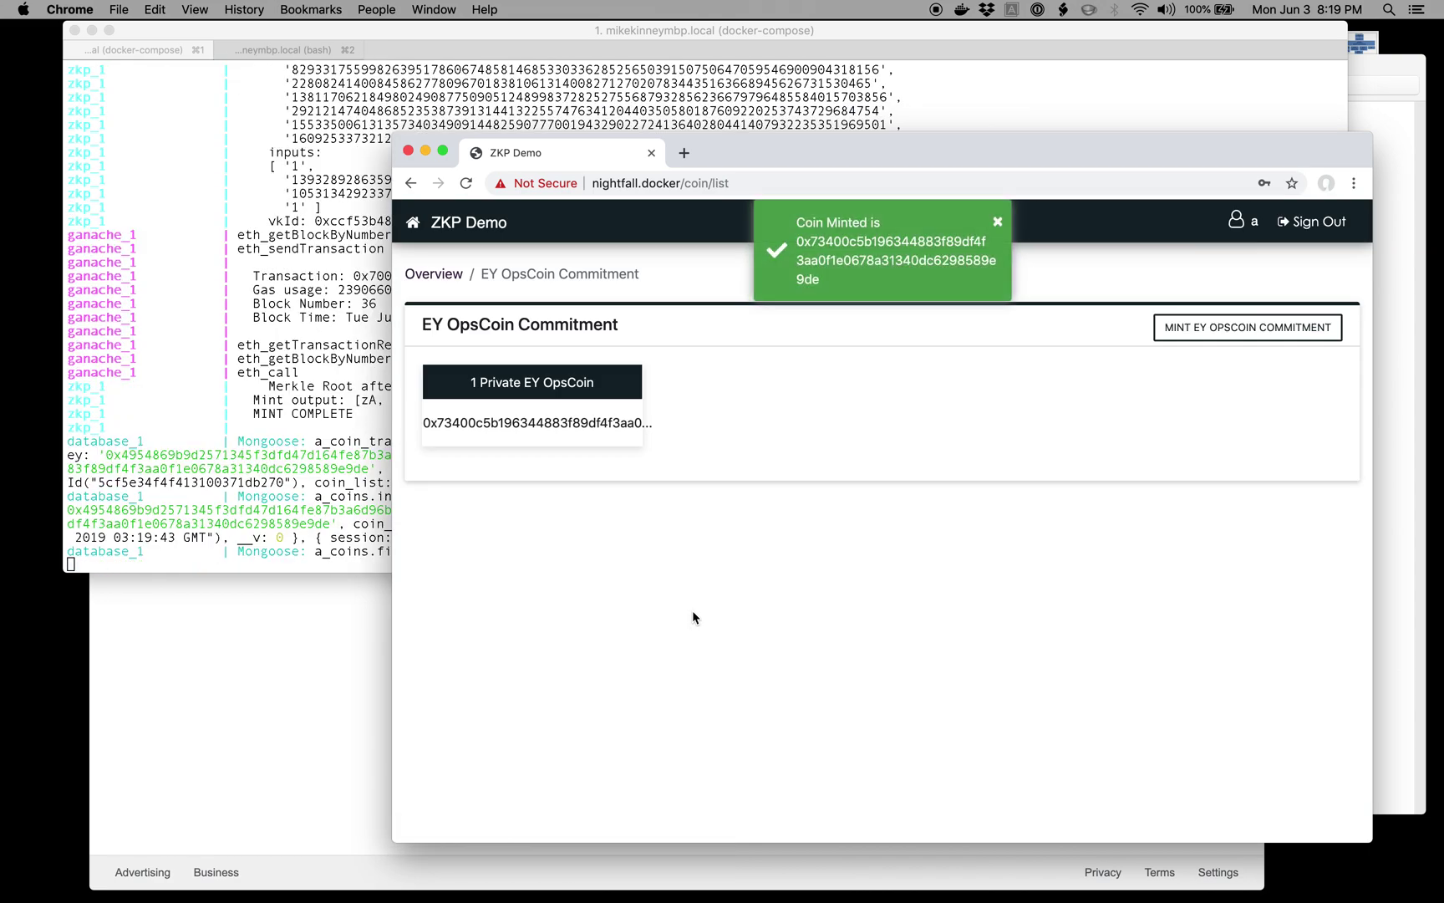
pyautogui.click(434, 274)
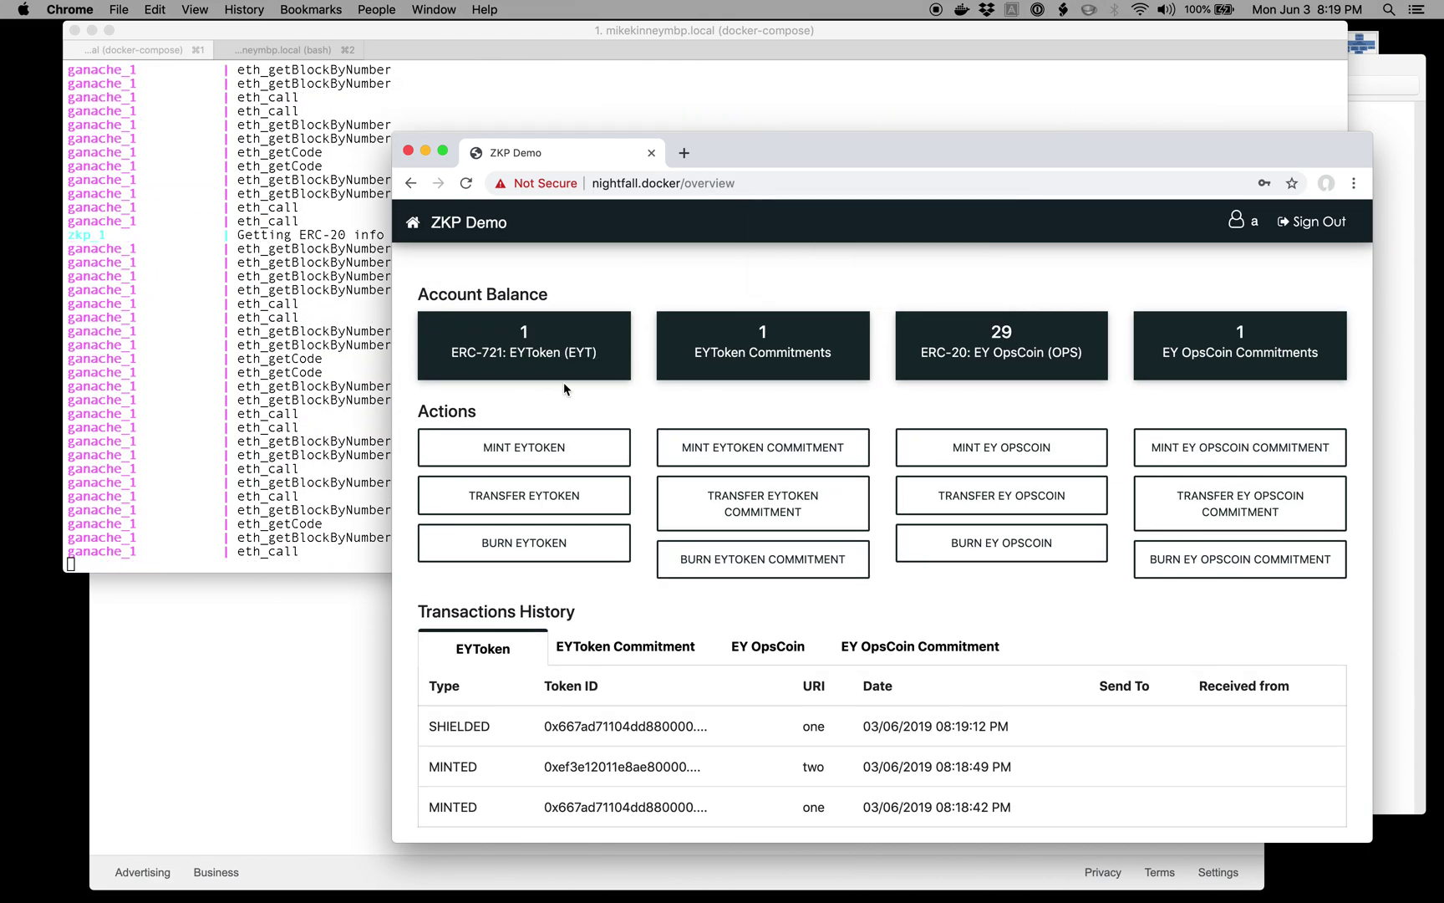
# Copy the ZKP Demo overview address from Chrome and open nightfall.docker/overview in the Brave window
pyautogui.press('super+Tab')
pyautogui.press('super+Tab')
pyautogui.press('super+Tab')
pyautogui.press('super+Tab')
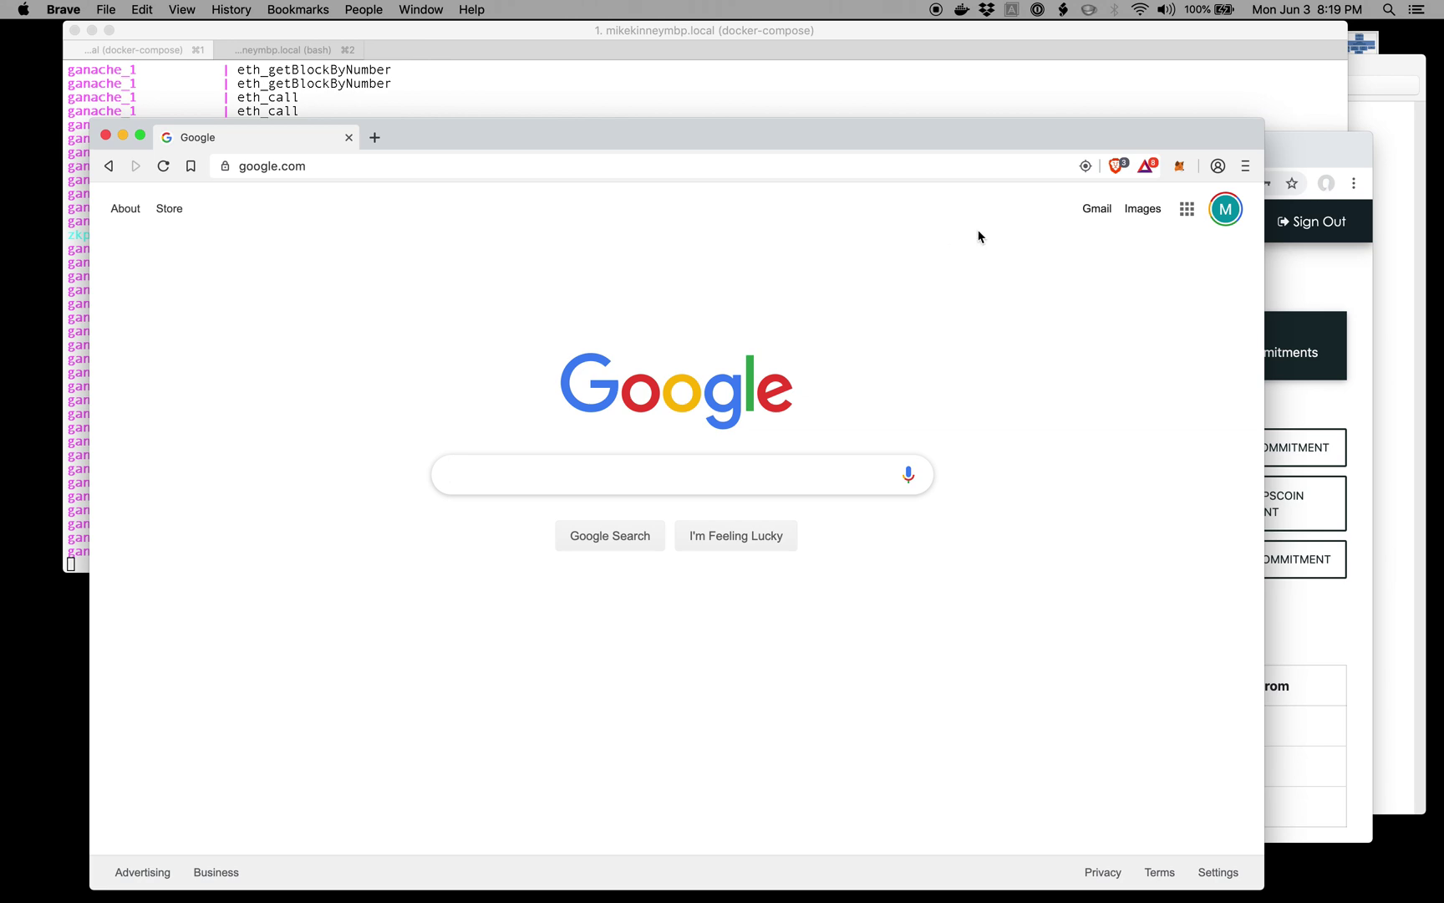
pyautogui.click(1335, 285)
pyautogui.click(719, 186)
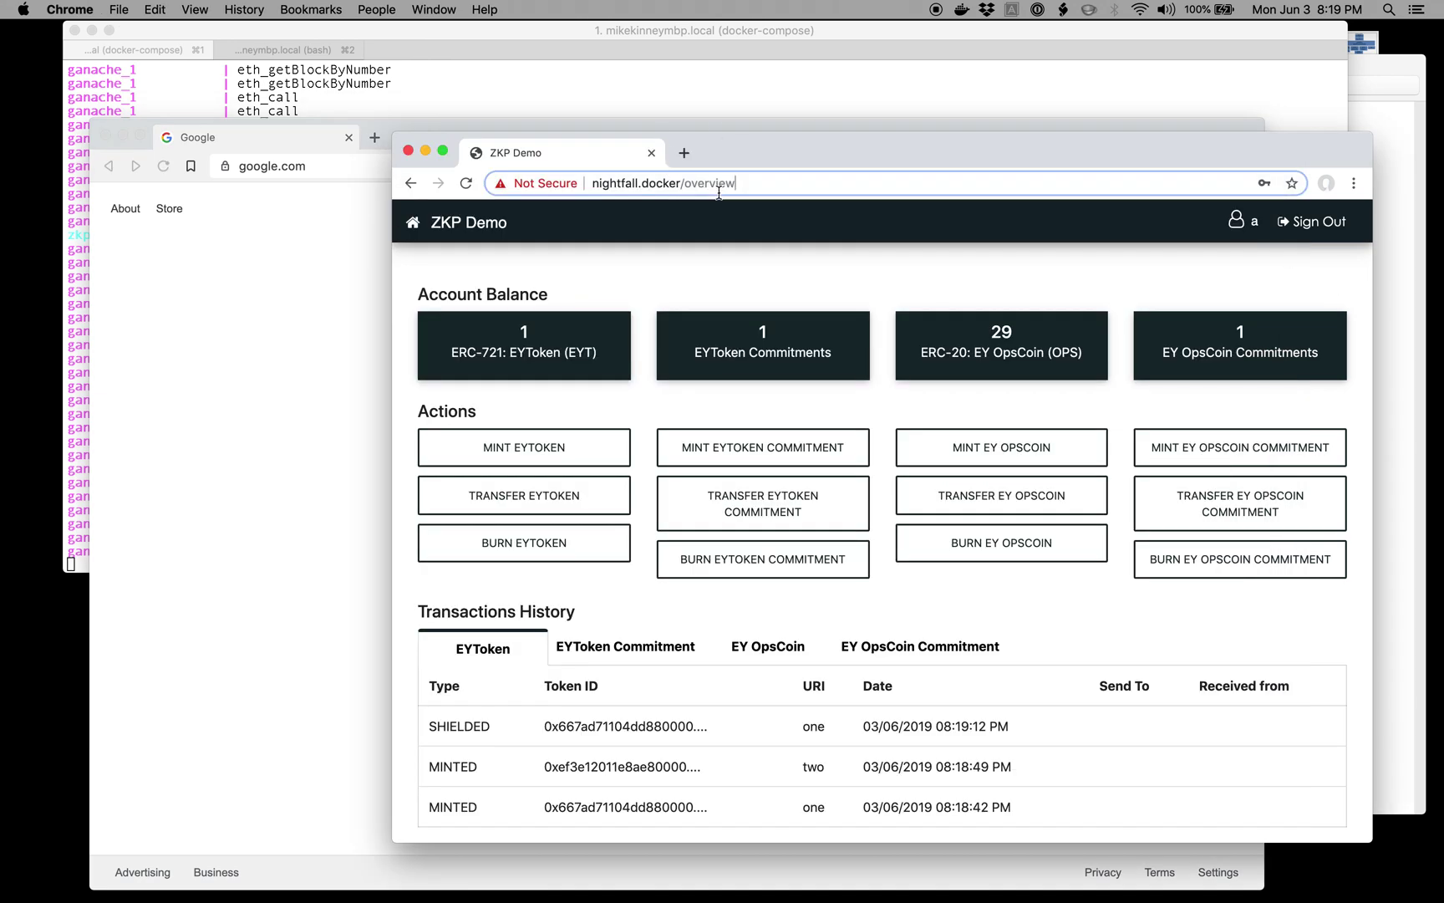
pyautogui.press('super+c')
pyautogui.press('super+Tab')
pyautogui.click(441, 166)
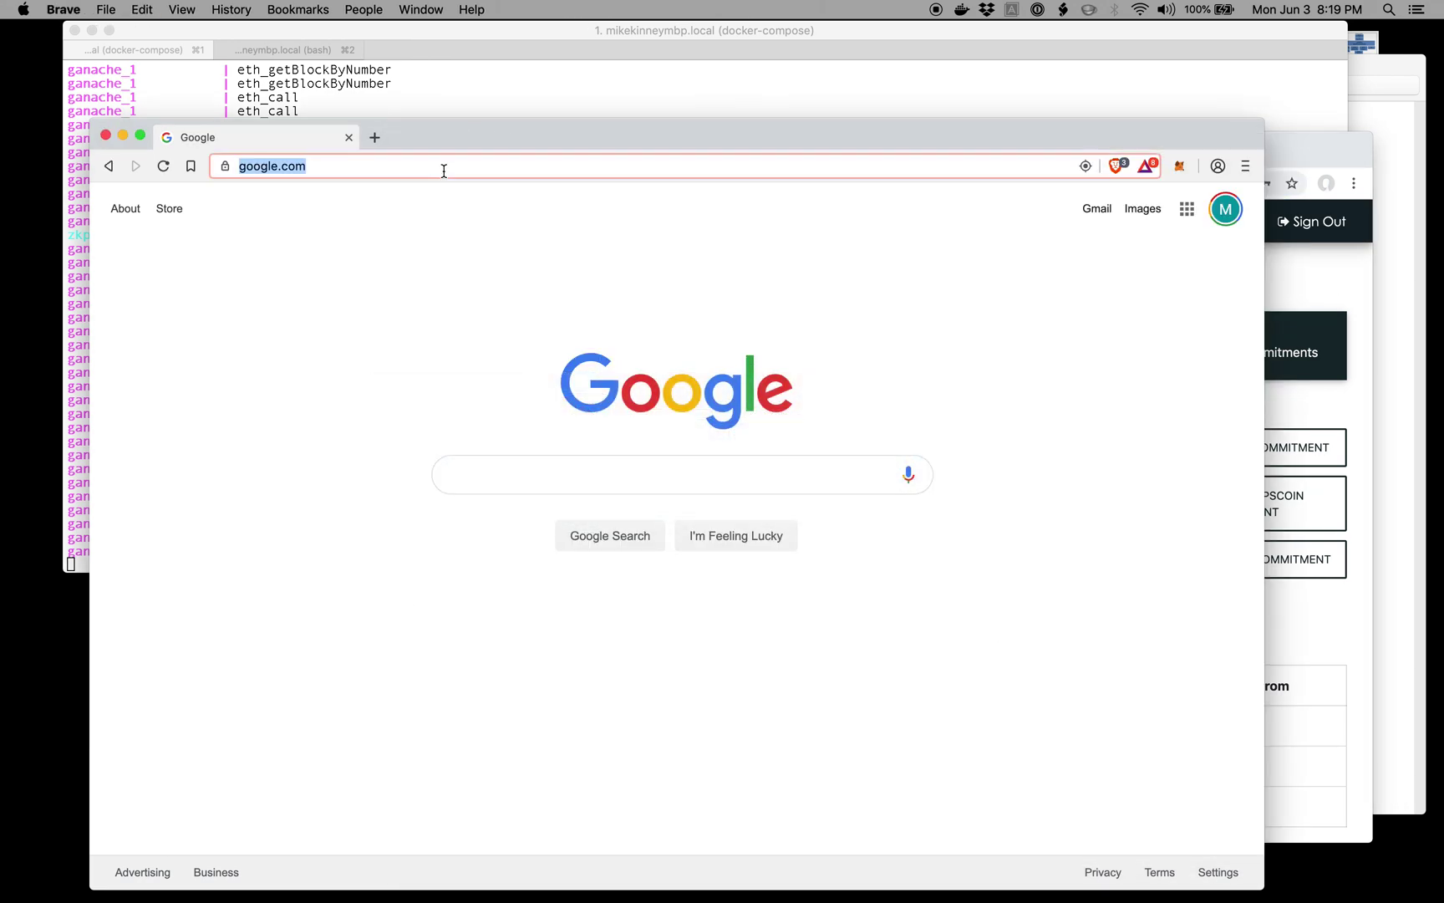
pyautogui.press('super+v')
pyautogui.press('Return')
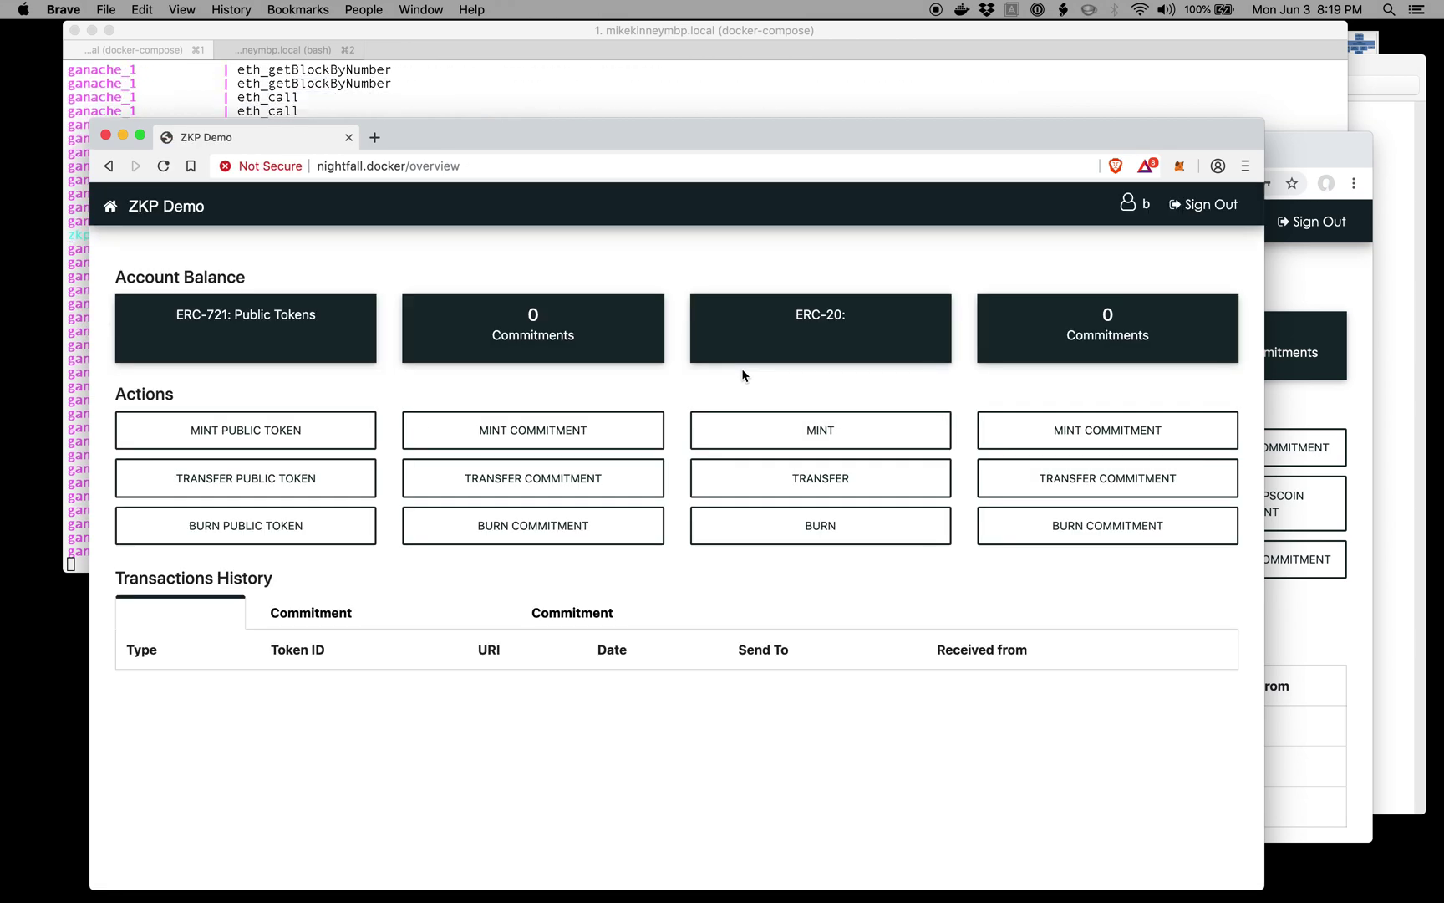
# Sign out of the ZKP Demo in Brave and log in as user "b" with the account password
pyautogui.click(1210, 205)
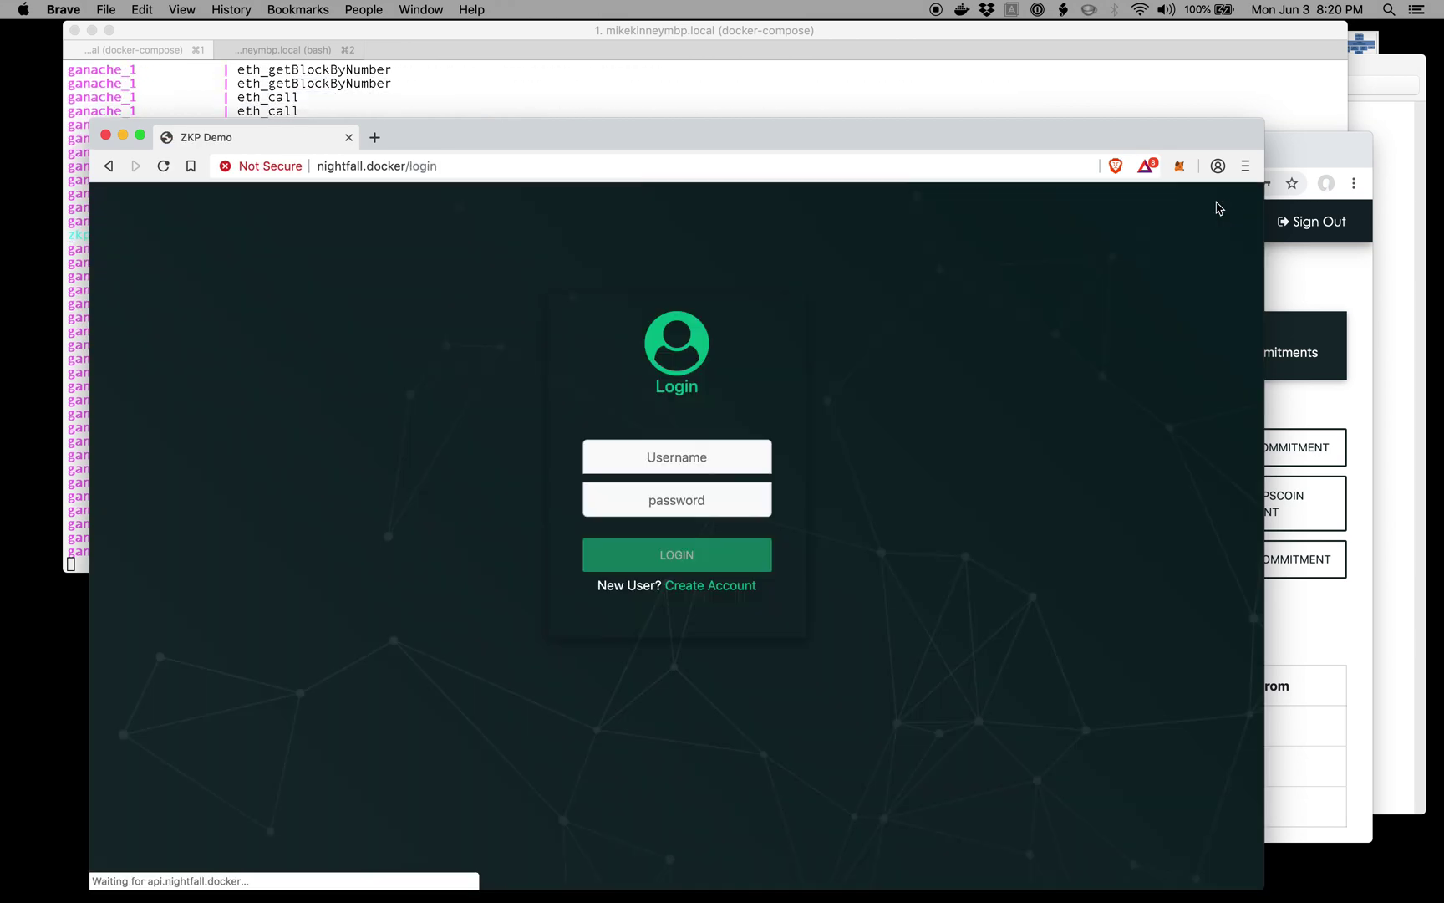
pyautogui.click(703, 460)
pyautogui.write('b')
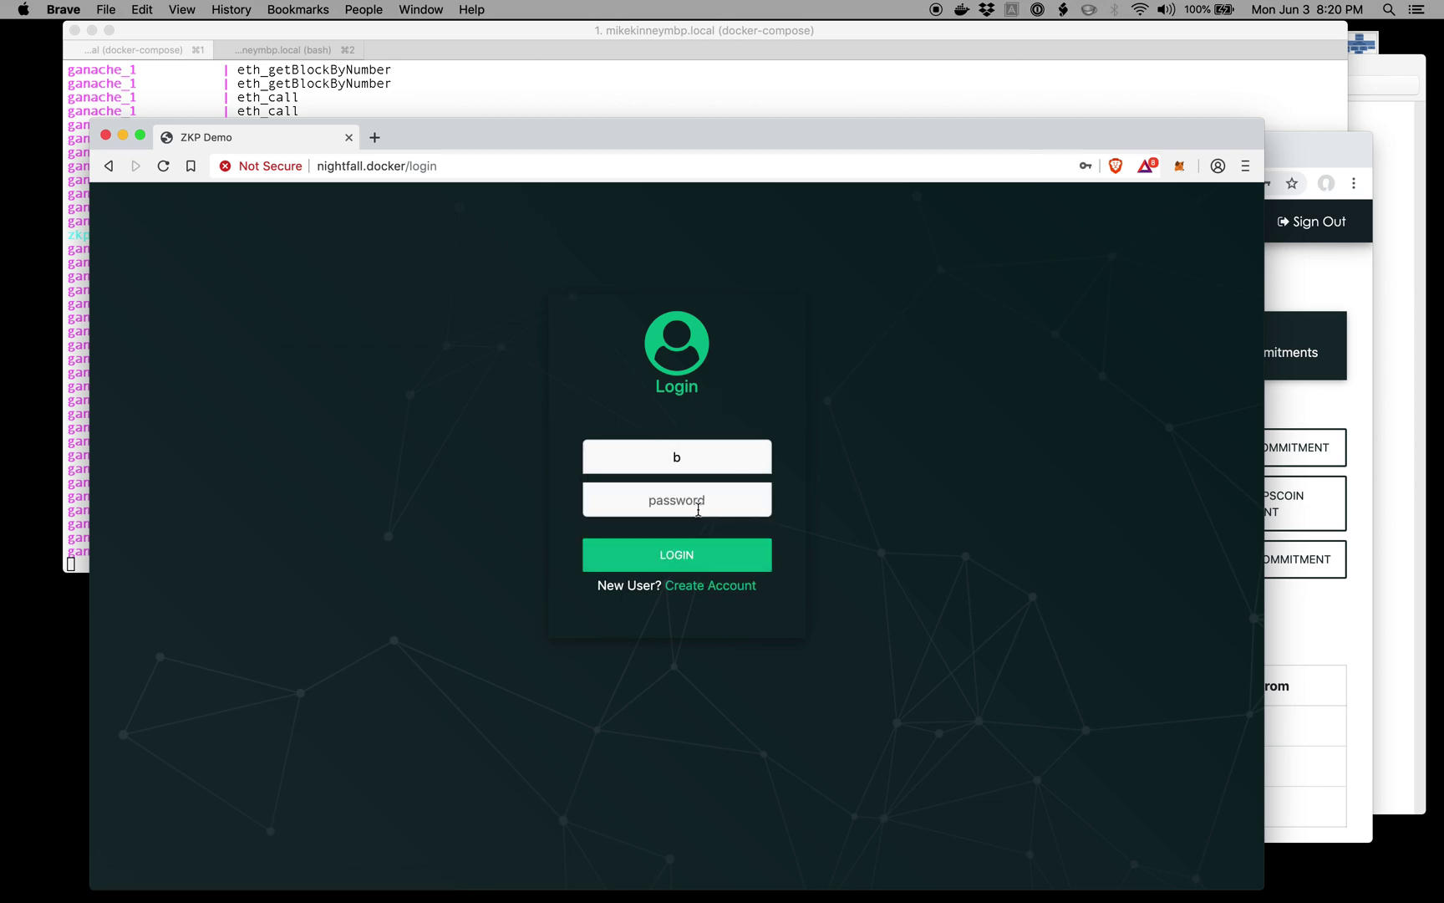
pyautogui.click(699, 509)
pyautogui.write('b')
pyautogui.click(687, 562)
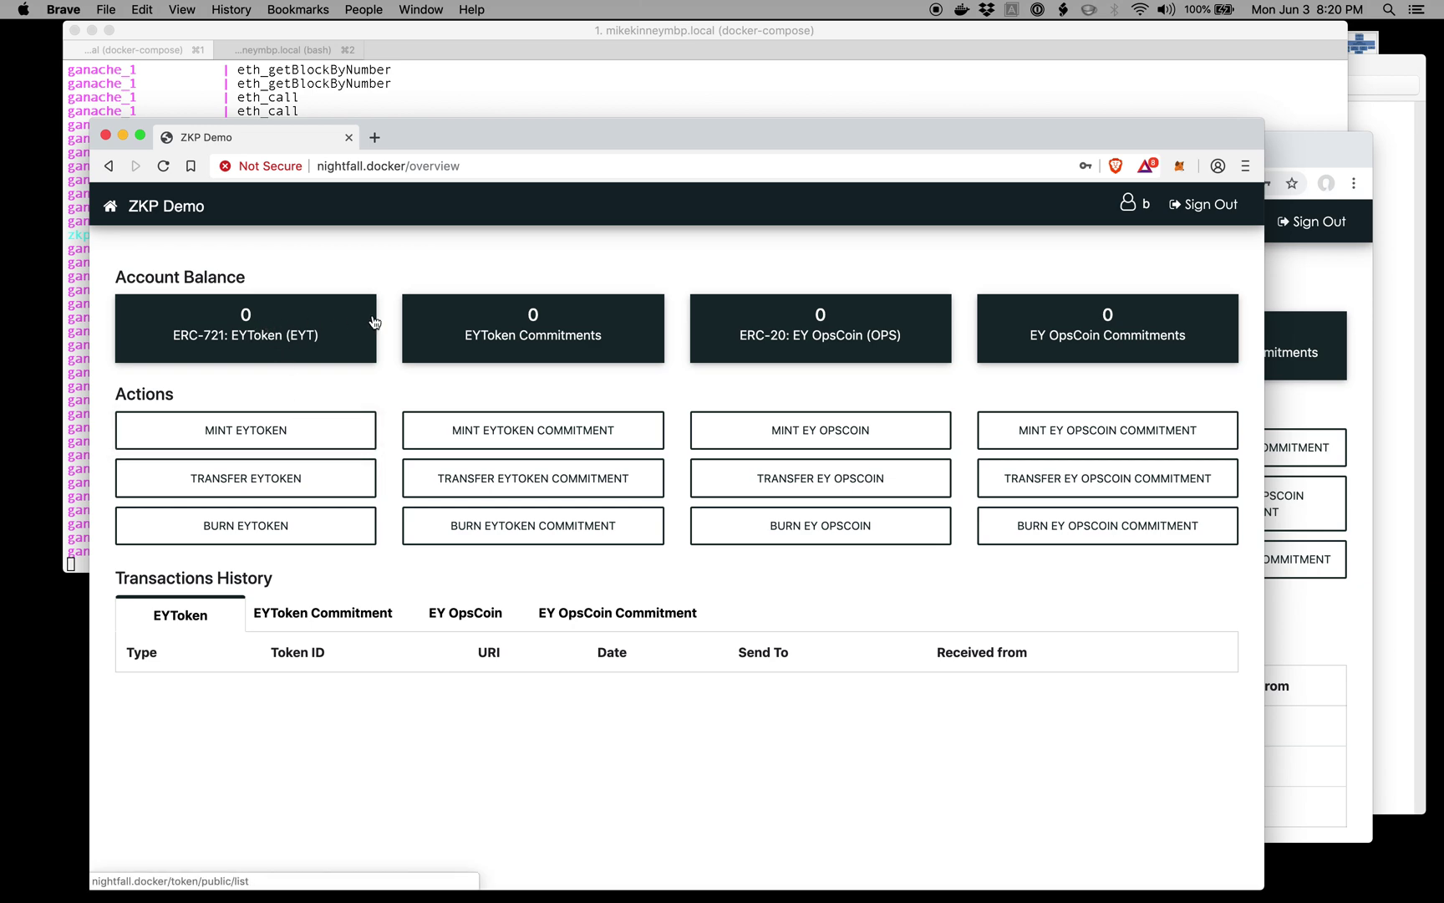
# In user a's Chrome window, transfer the EYToken "two" to recipient "b" and return to the overview
pyautogui.click(1292, 149)
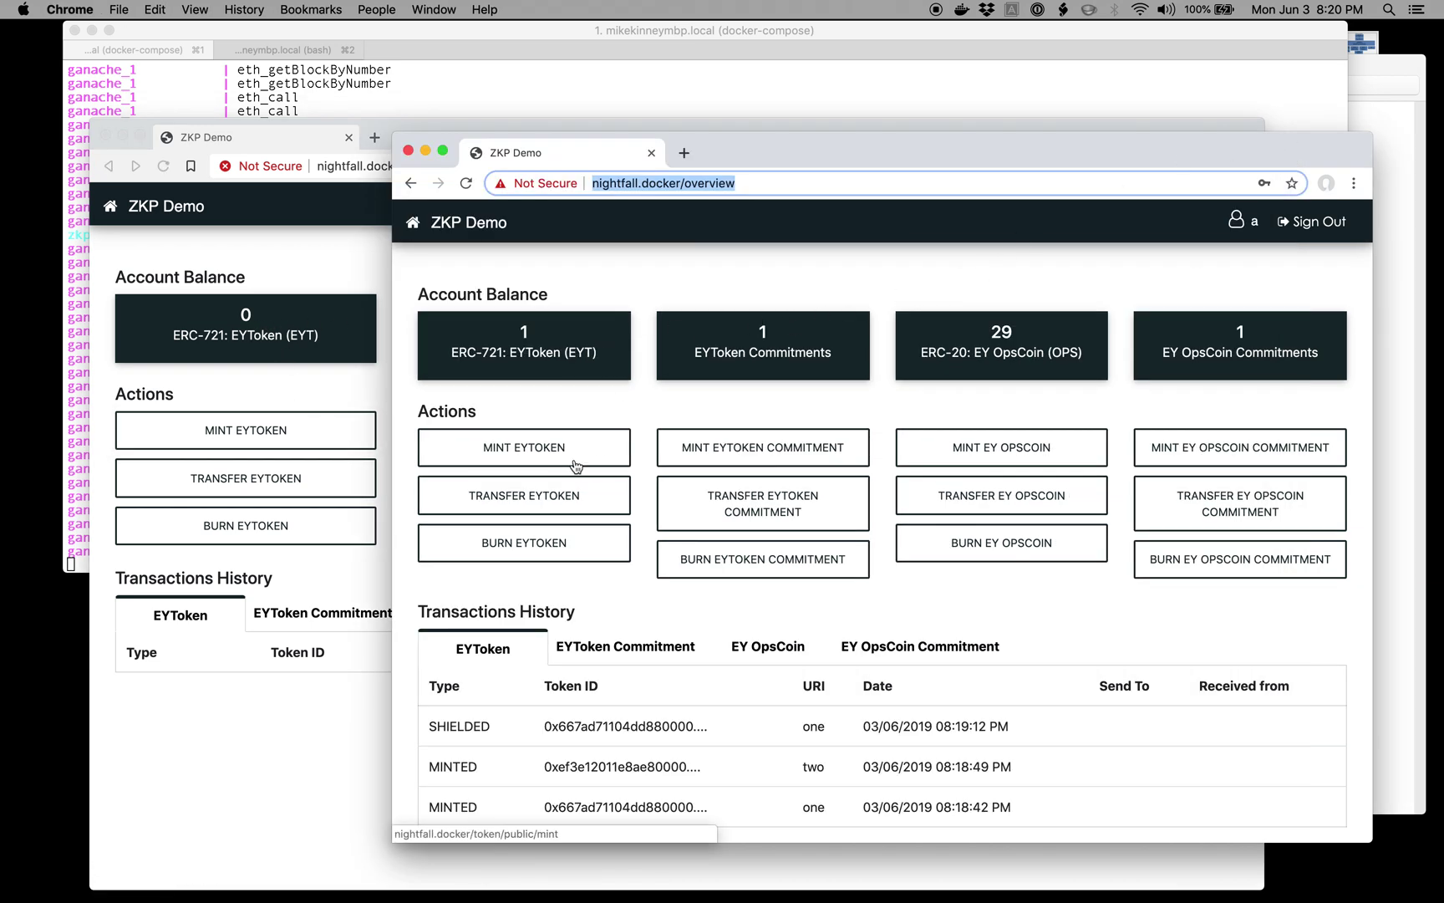
pyautogui.click(557, 502)
pyautogui.click(528, 398)
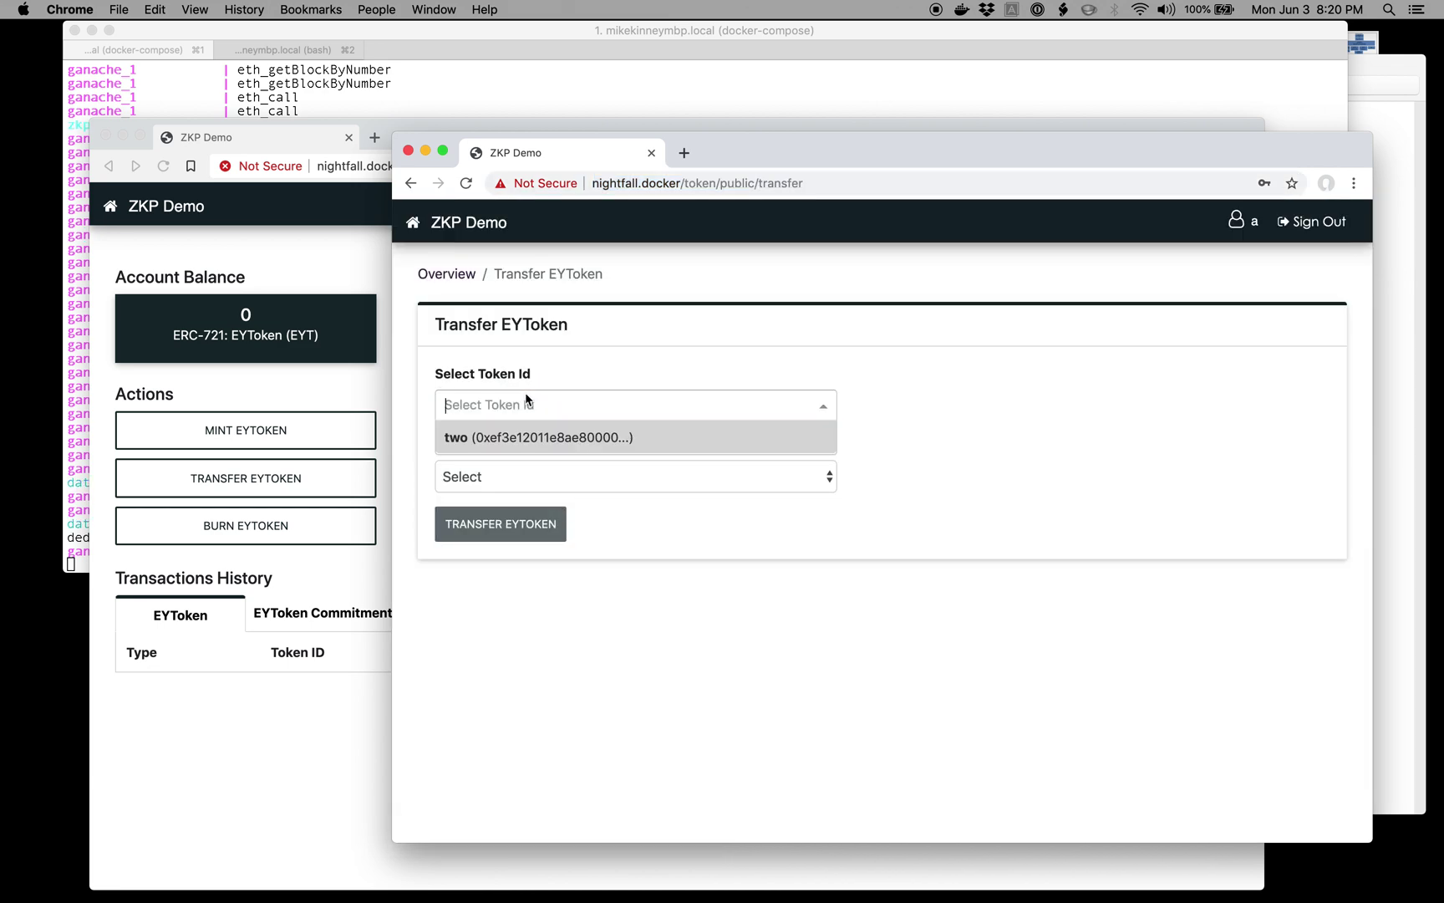
pyautogui.click(505, 435)
pyautogui.click(505, 478)
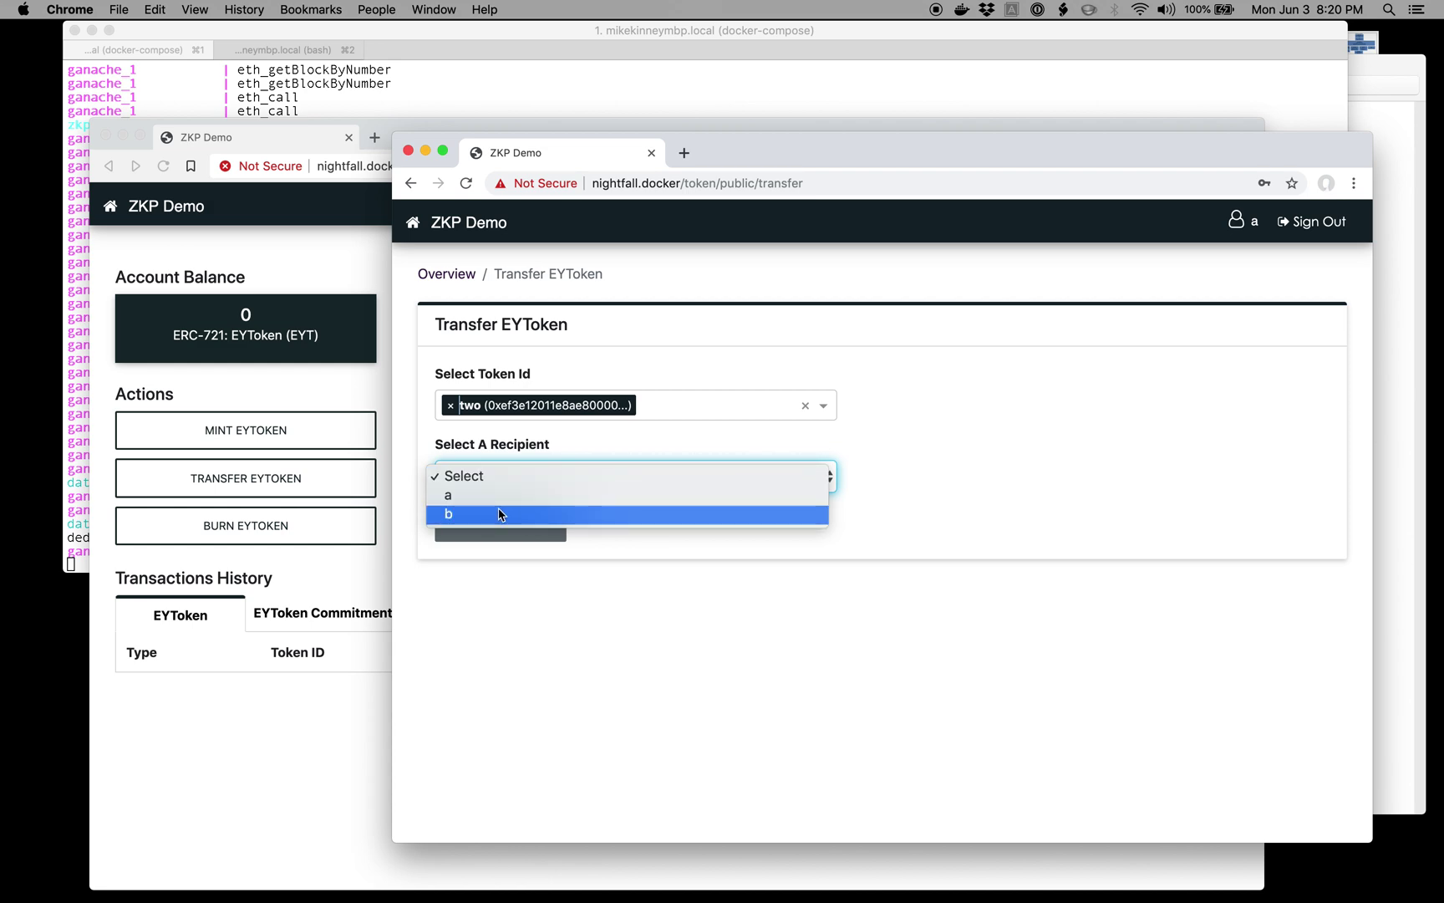
pyautogui.click(499, 514)
pyautogui.click(500, 527)
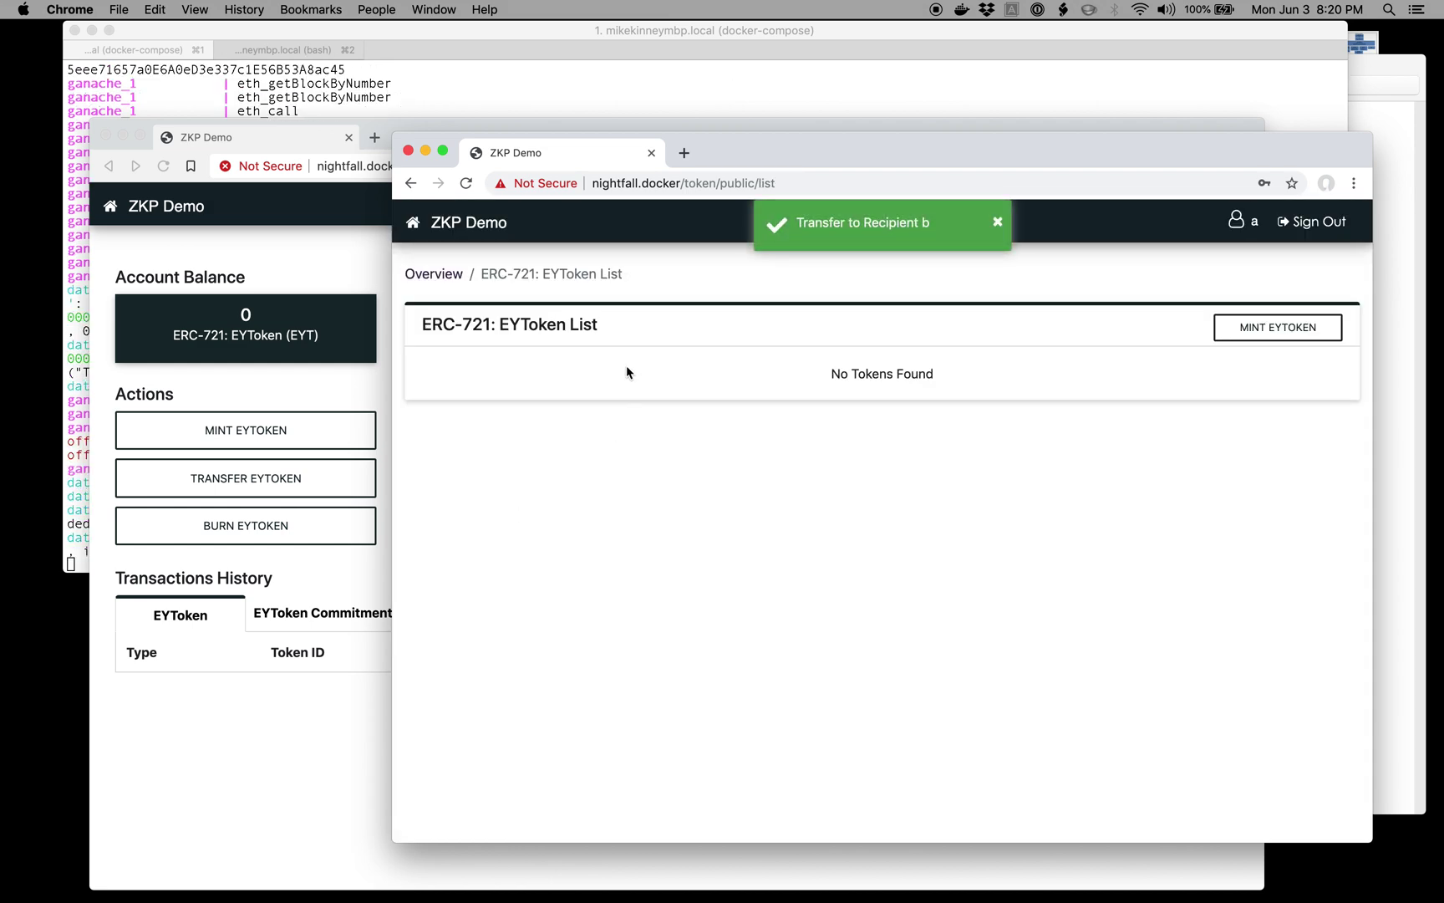
pyautogui.click(434, 274)
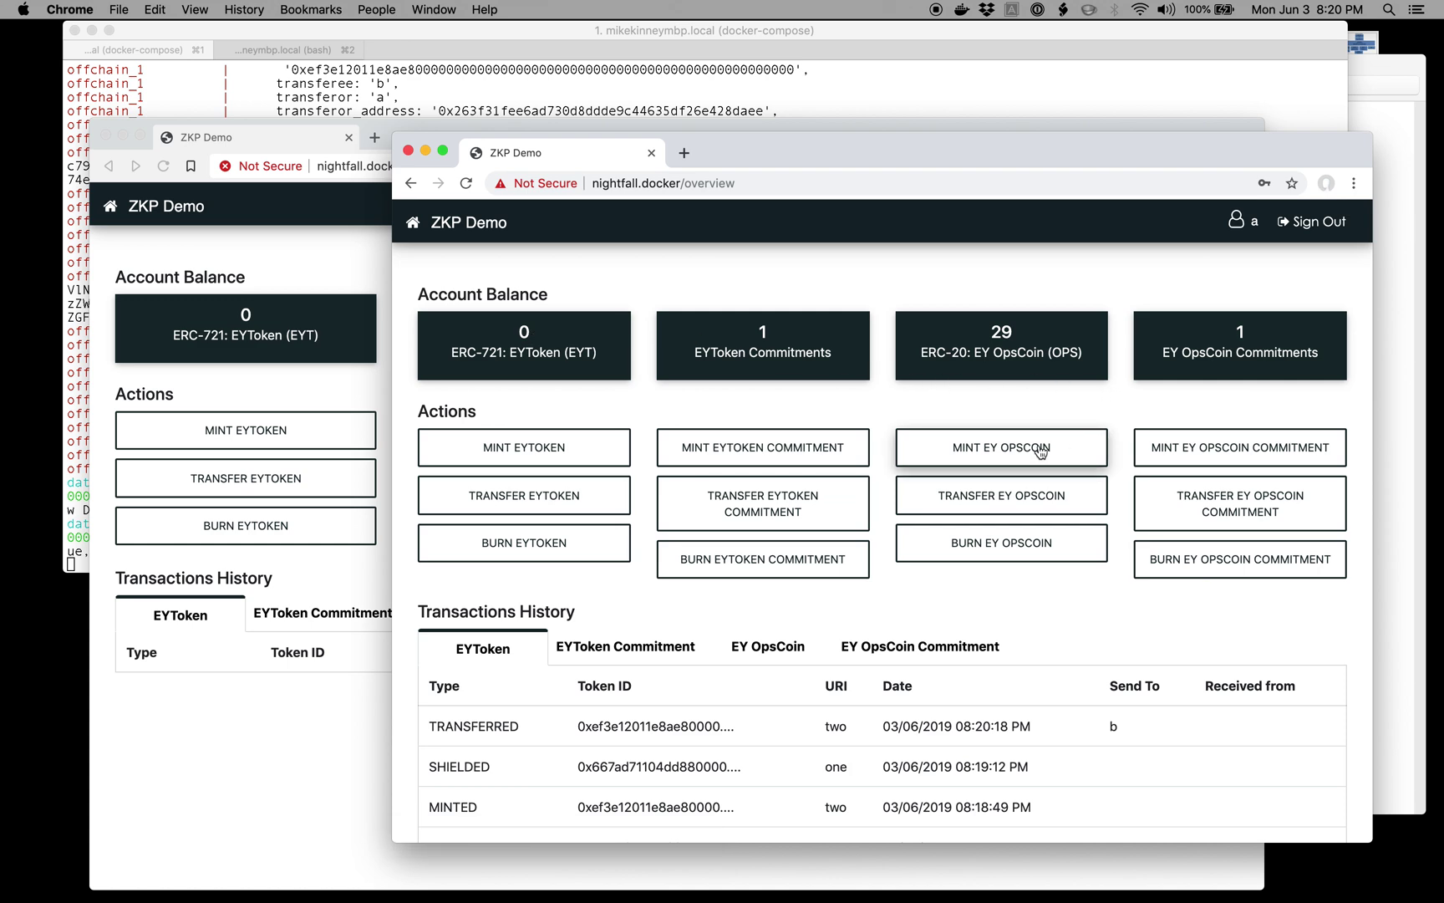
# Transfer 1 EY OpsCoin from user "a" to recipient "b"
pyautogui.click(1028, 500)
pyautogui.click(521, 409)
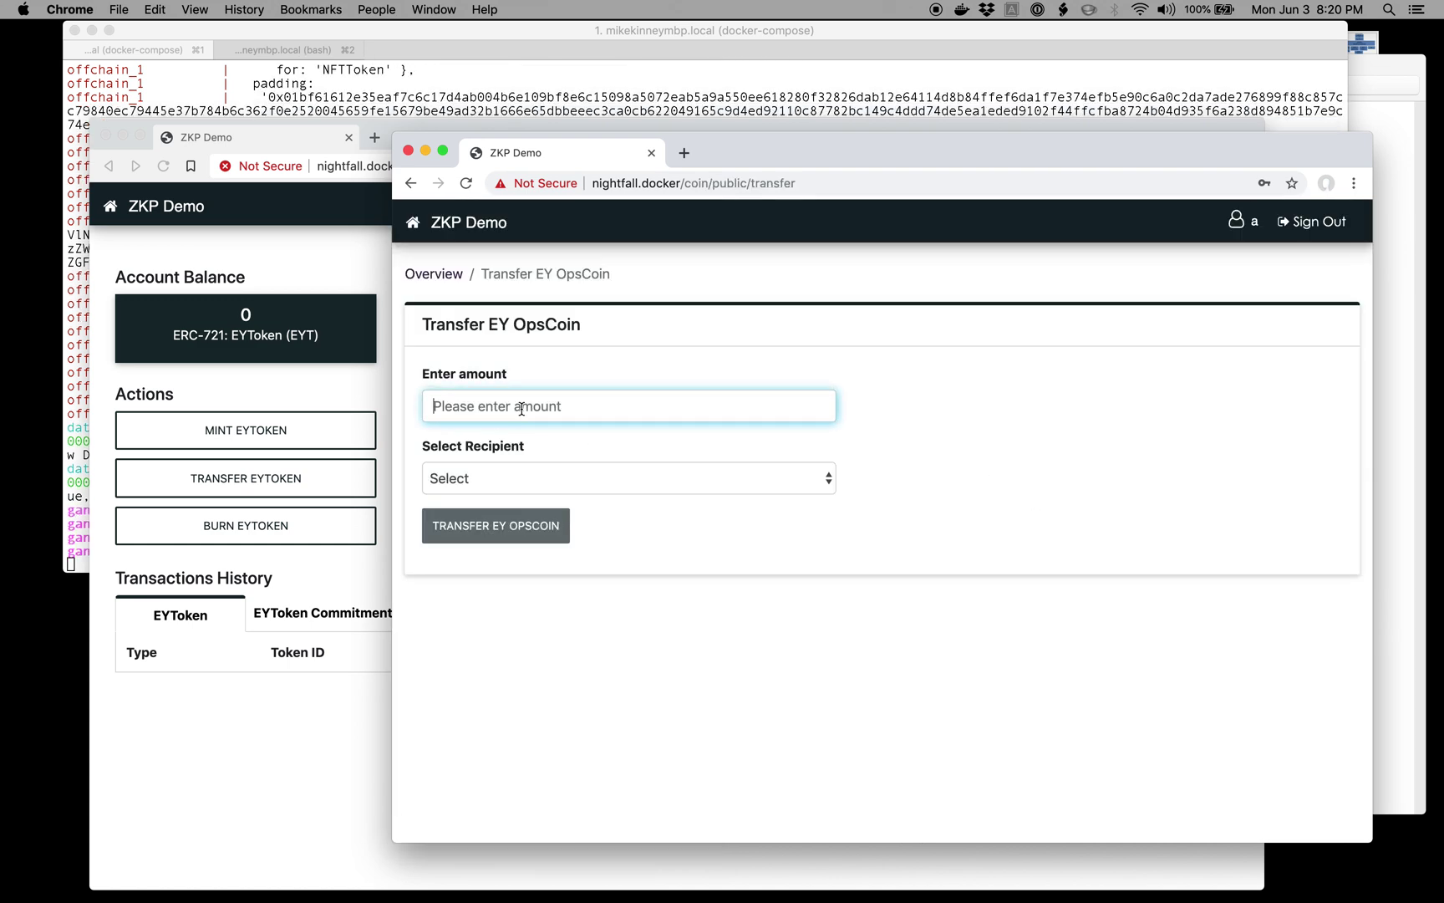
pyautogui.write('1')
pyautogui.click(469, 480)
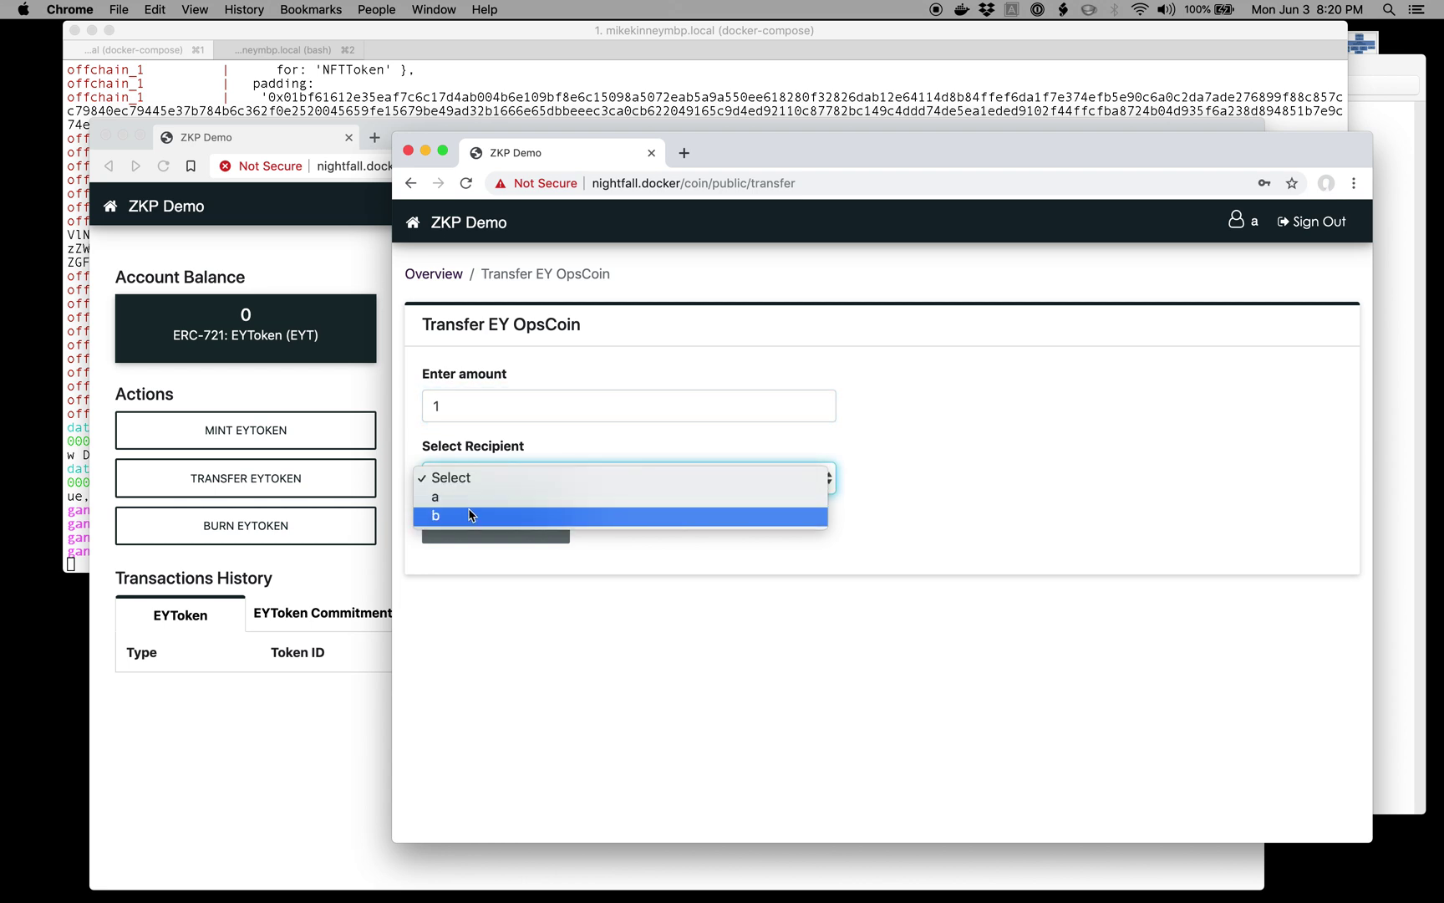
pyautogui.click(469, 516)
pyautogui.click(493, 525)
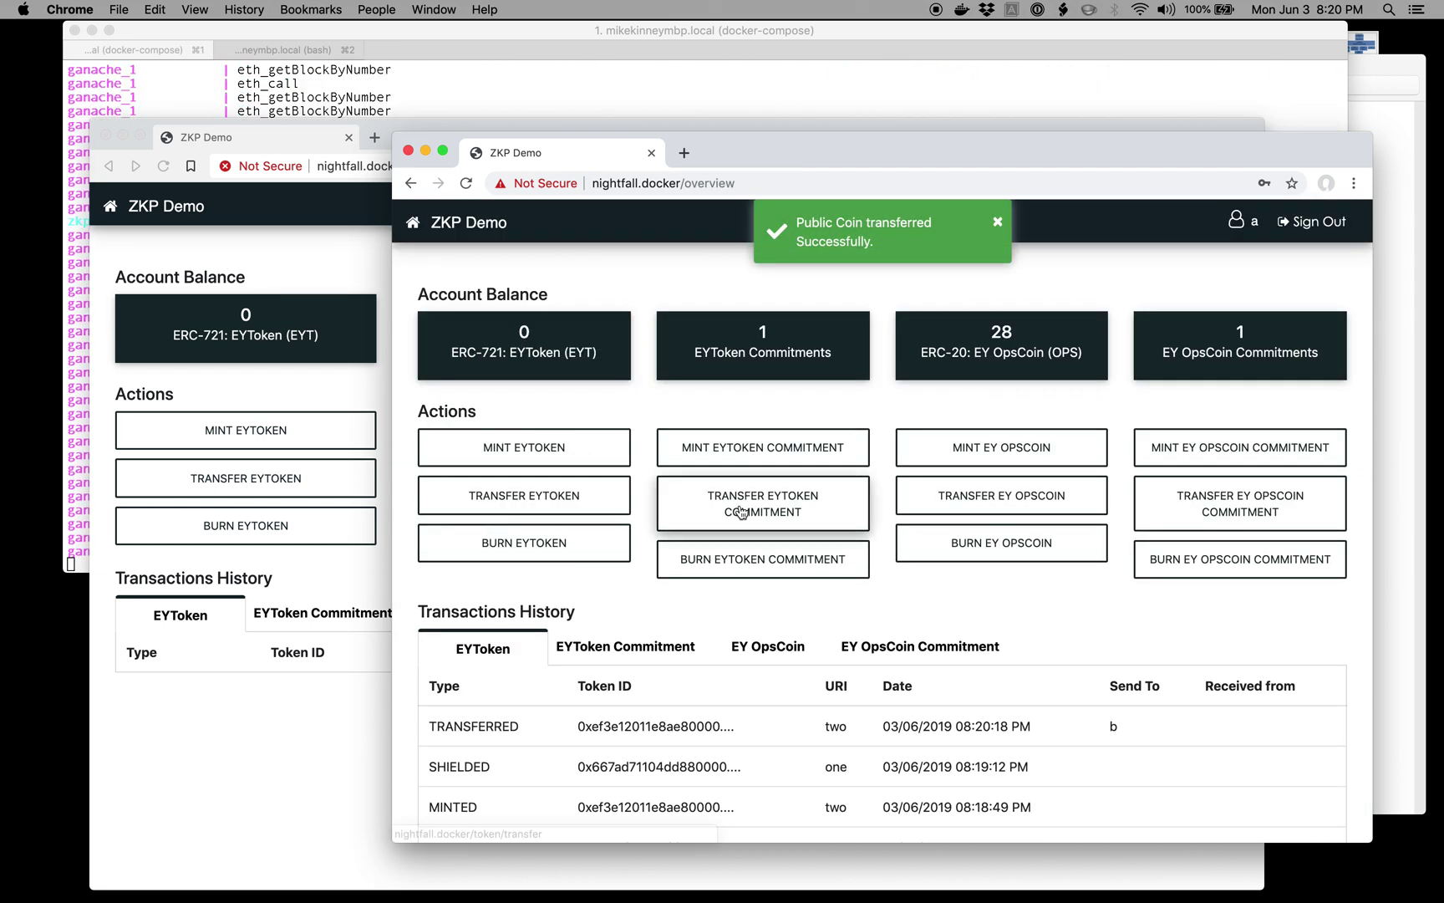
# Switch to user b's Brave window, reload the overview to check the received balances, and shift the window slightly
pyautogui.click(269, 738)
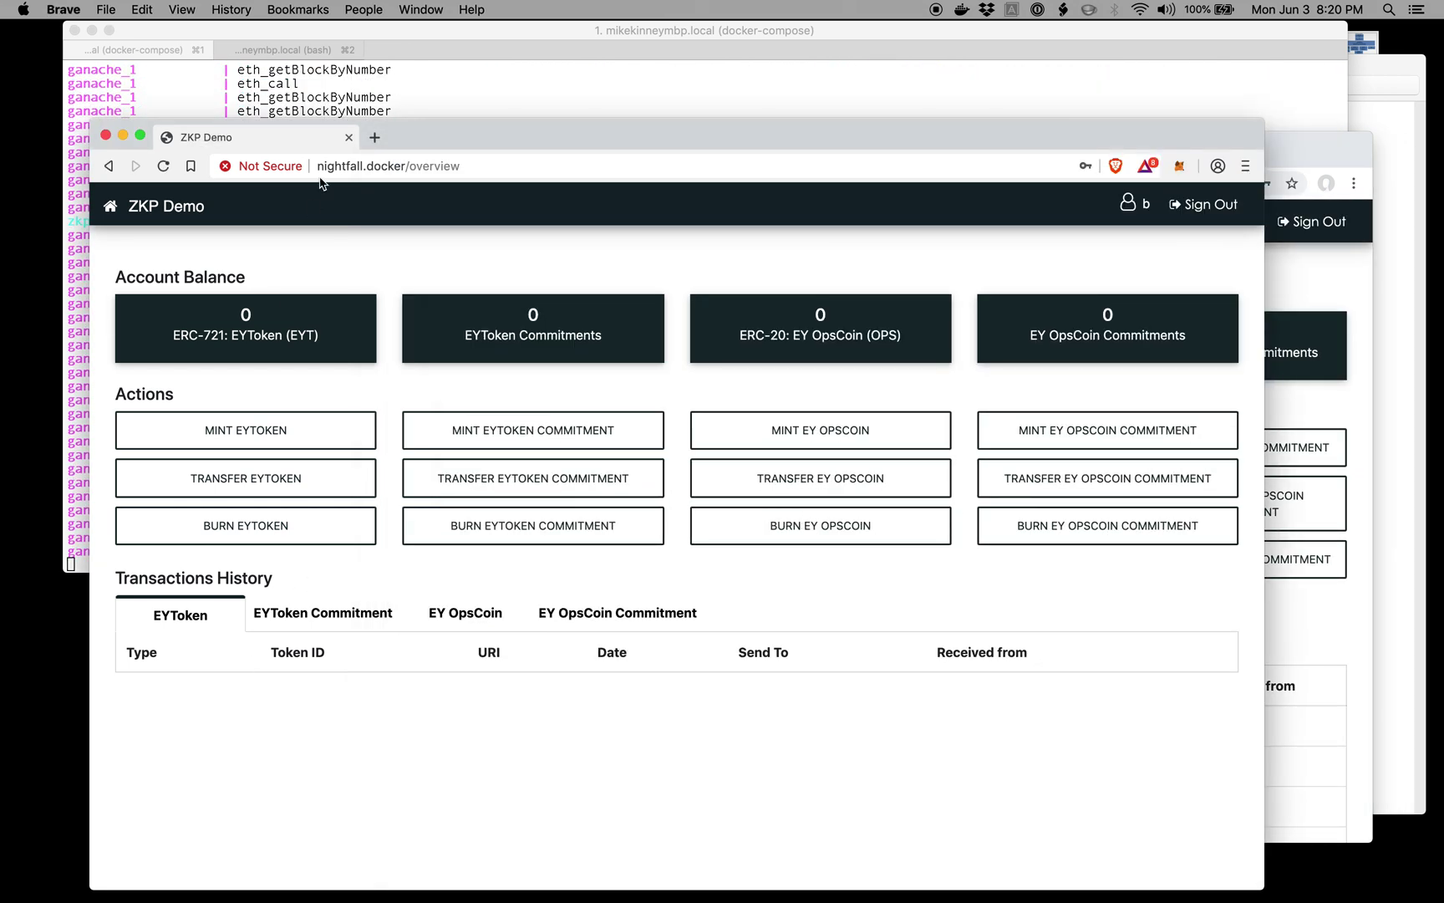
pyautogui.click(371, 171)
pyautogui.press('Return')
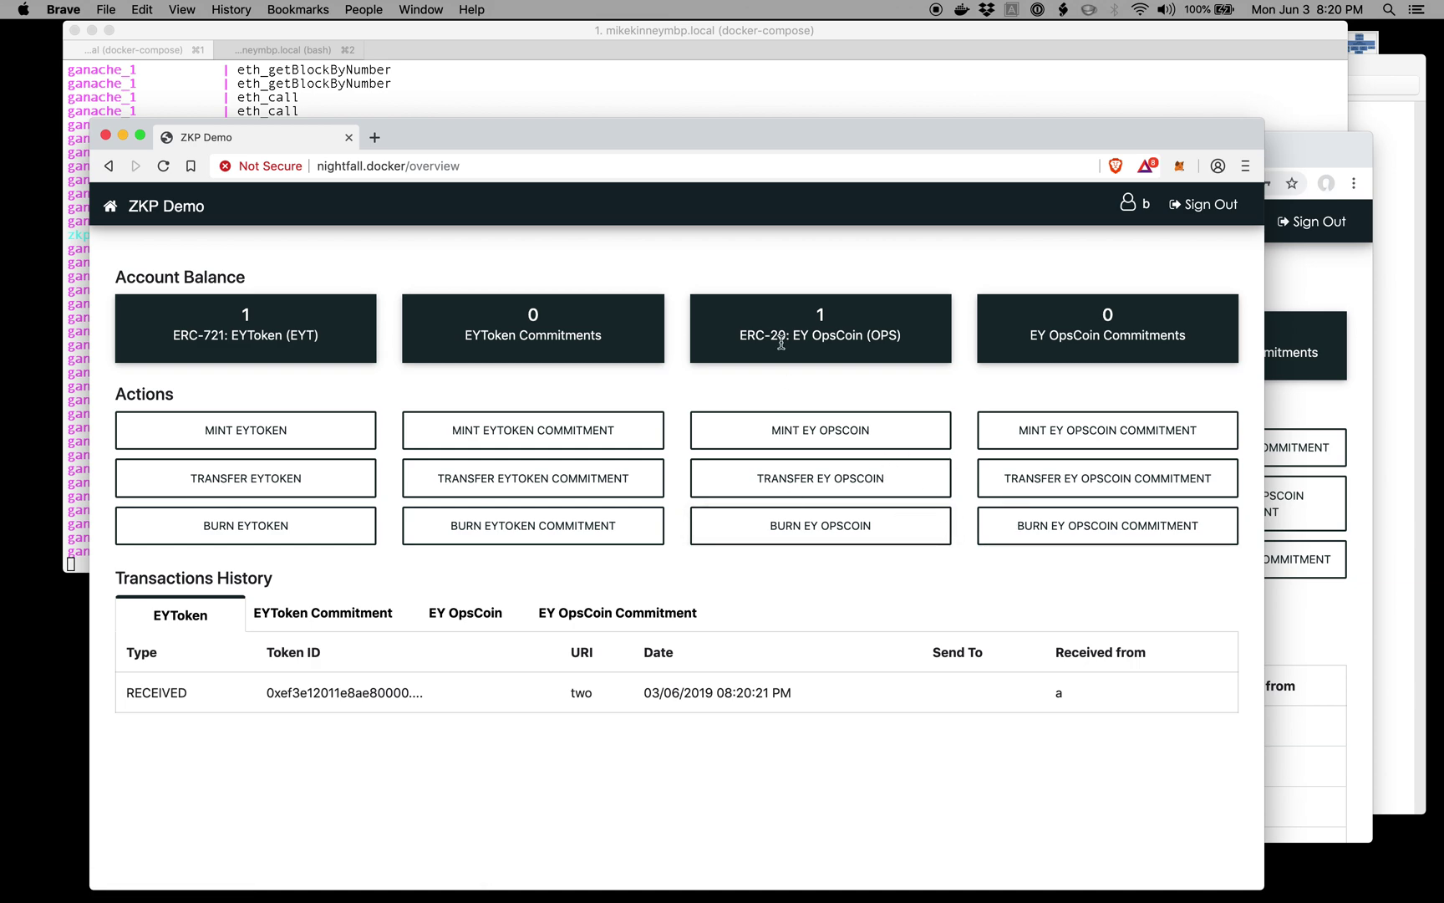
pyautogui.moveTo(768, 137); pyautogui.dragTo(788, 120)
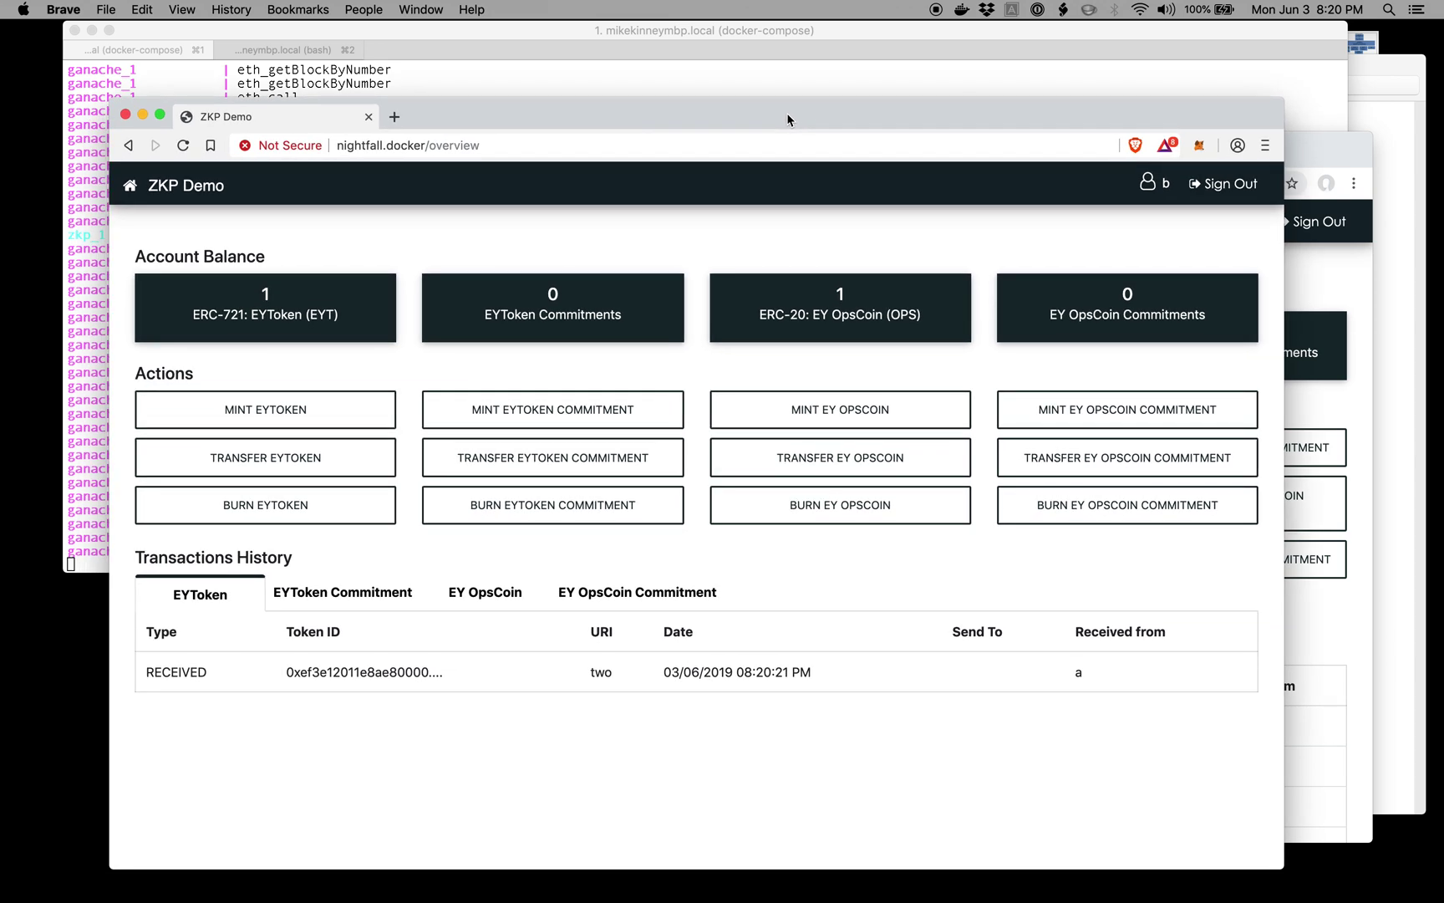